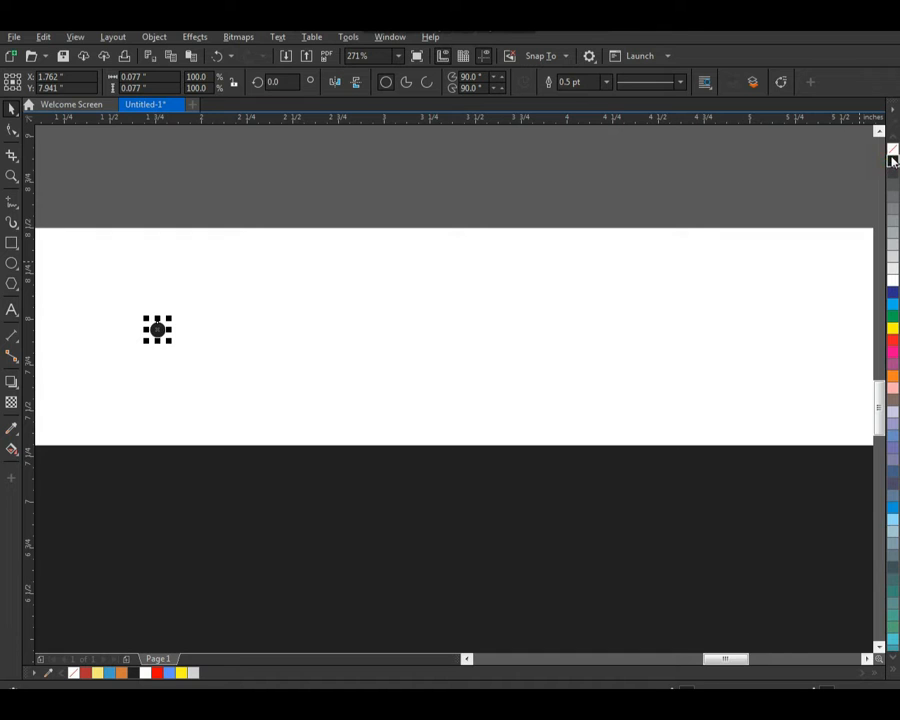
Step: Place a copy of the small black circle about 0.11 inch to its right
click(386, 274)
click(246, 310)
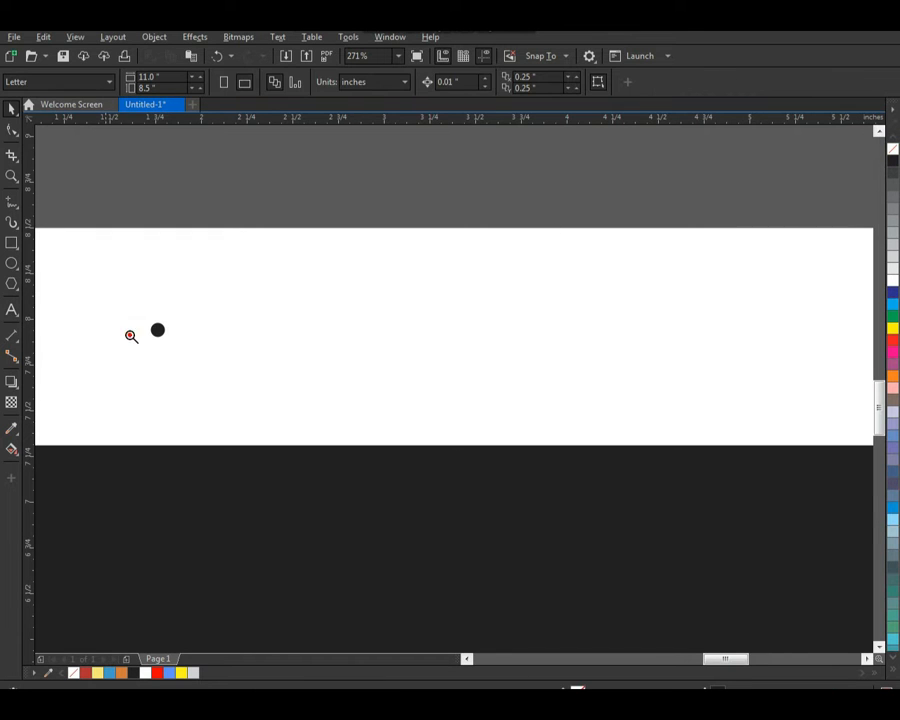
drag(130, 336, 258, 420)
drag(342, 254, 415, 262)
right_click(415, 260)
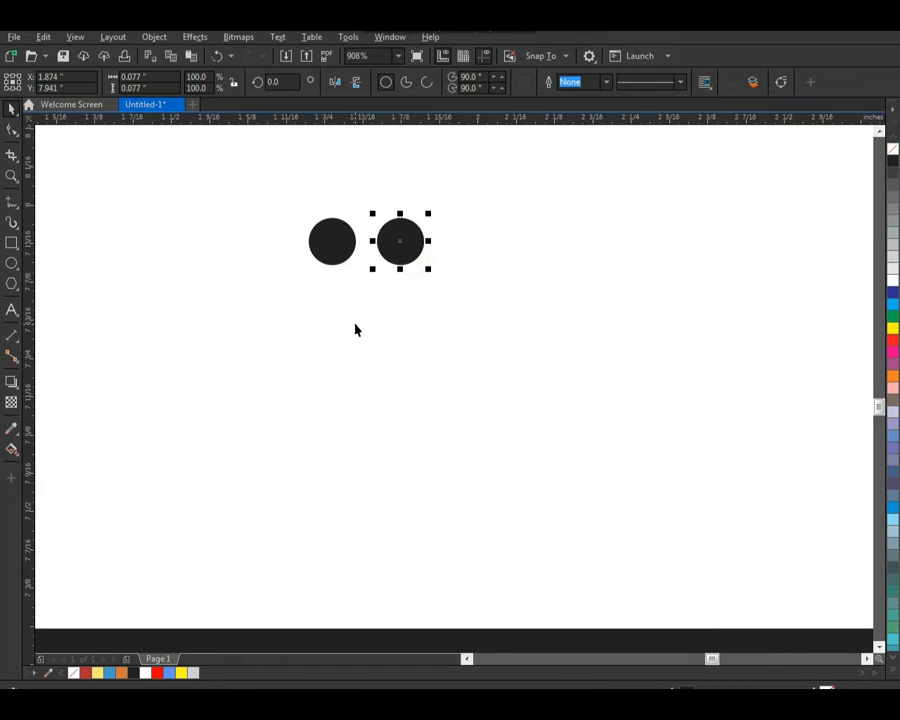
Step: Repeat the circle duplication to build a horizontal row of dots reaching about 10.1 inches across the page
scroll(355, 324, down, 4)
key(F2)
drag(257, 261, 714, 583)
key(ctrl+r)
key(ctrl+r)
key(ctrl+r)
key(ctrl+r)
key(ctrl+r)
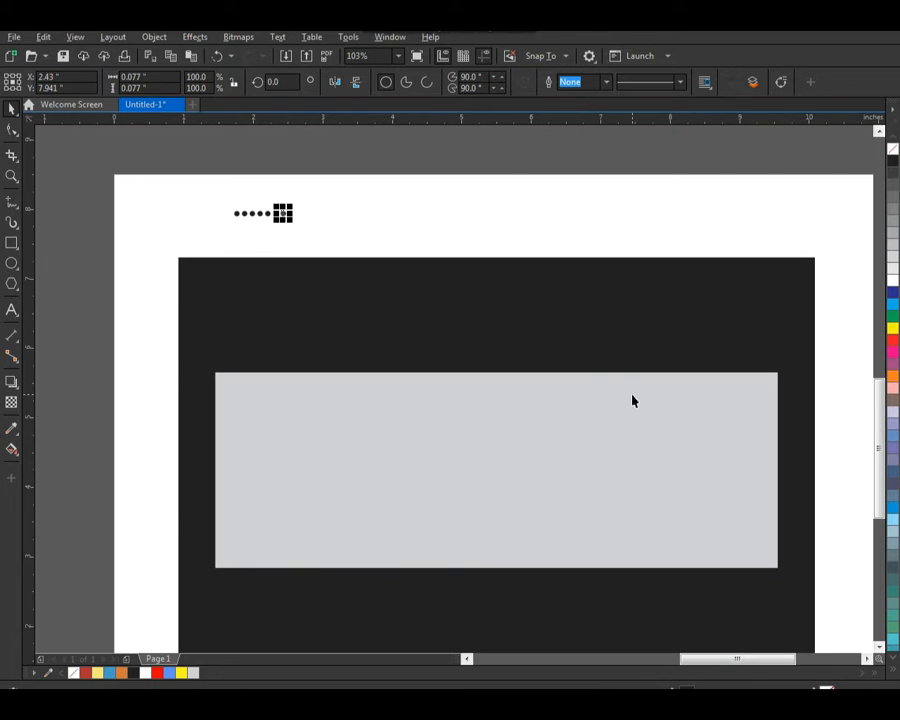
key(ctrl+r)
key(ctrl+r)
key(ctrl+r)
key(ctrl+r)
key(ctrl+r)
key(ctrl+r)
key(ctrl+r)
key(ctrl+r)
key(ctrl+r)
key(ctrl+r)
key(ctrl+r)
key(ctrl+r)
key(ctrl+r)
key(ctrl+r)
key(ctrl+r)
key(ctrl+r)
key(ctrl+r)
key(ctrl+r)
key(ctrl+r)
key(ctrl+r)
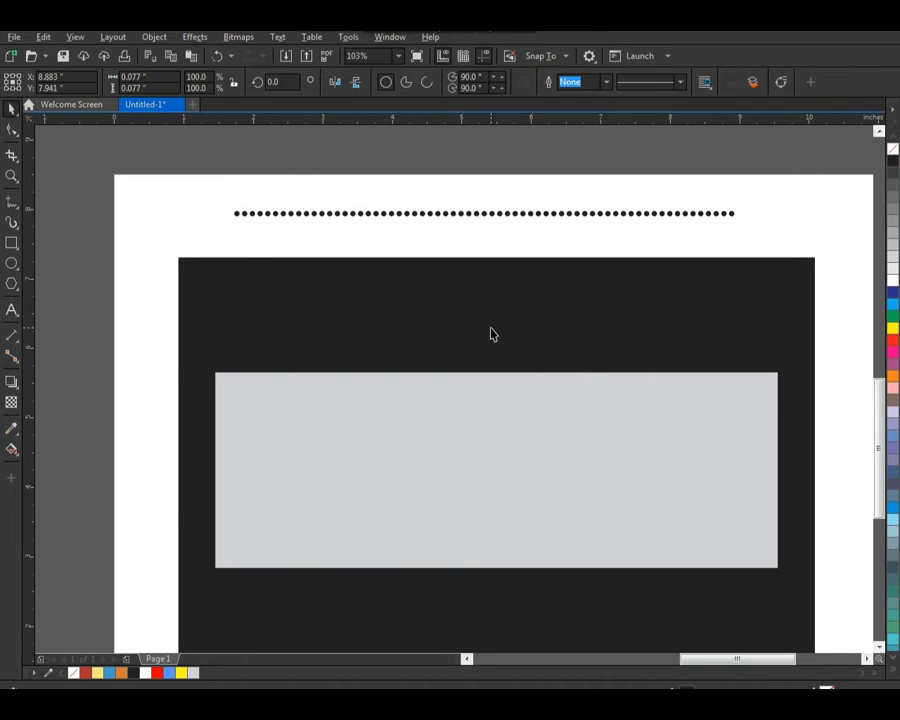
key(ctrl+r)
key(ctrl+r)
key(ctrl+r)
key(ctrl+r)
key(ctrl+r)
key(ctrl+r)
key(ctrl+r)
key(ctrl+r)
key(ctrl+r)
Step: Group the whole row of dots and centre it horizontally on the grey rectangle
drag(206, 181, 727, 237)
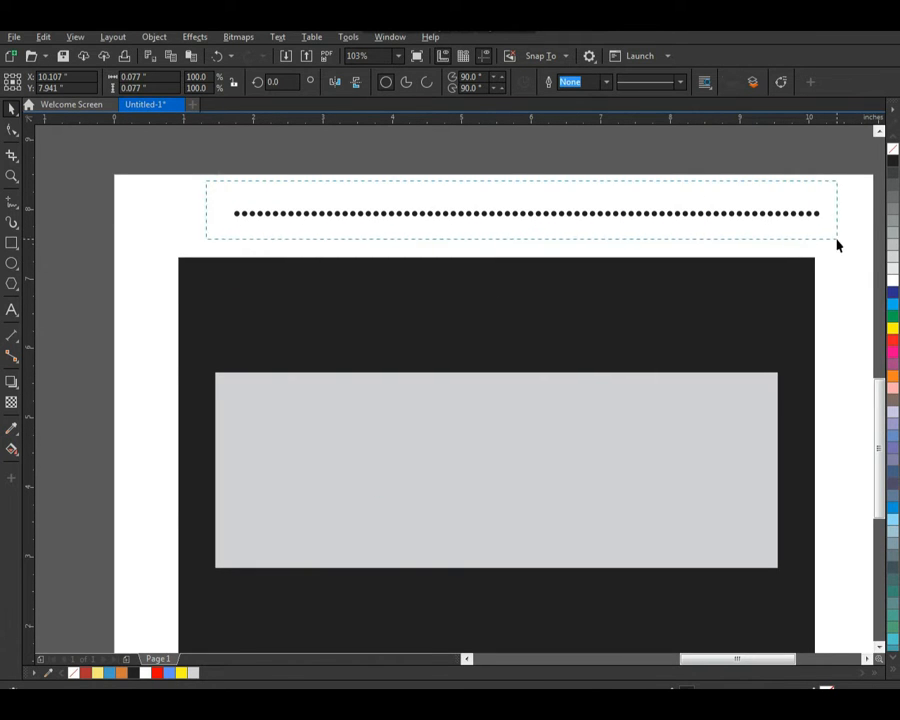
drag(837, 245, 837, 245)
shift+click(506, 411)
key(c)
click(452, 188)
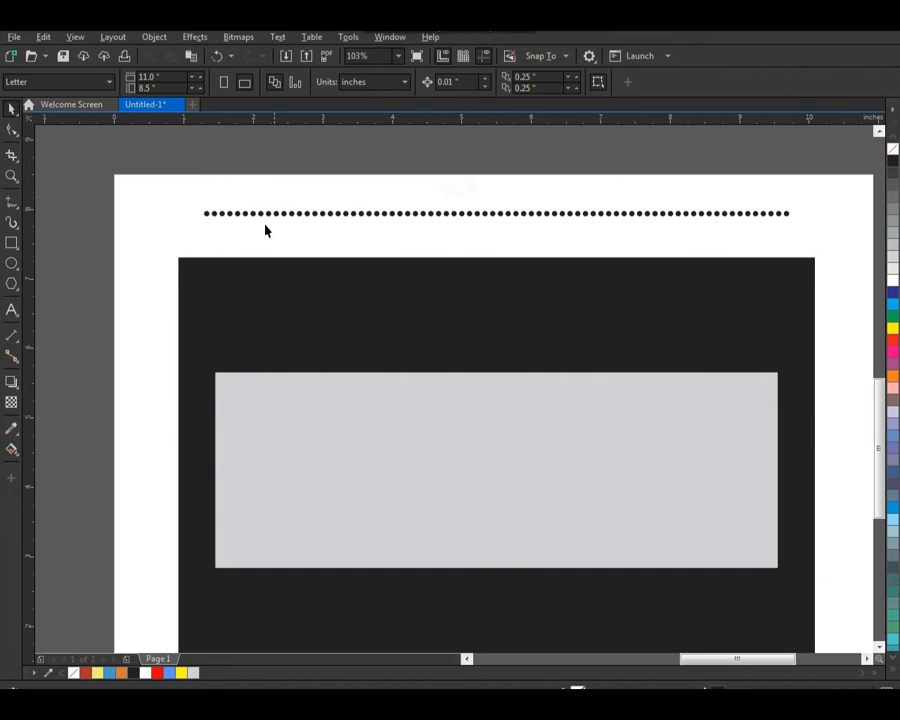
Step: Place a copy of the dot row about 0.1 inch above it and repeat the duplication once
key(F2)
drag(183, 268, 305, 171)
drag(290, 374, 309, 327)
key(ctrl+r)
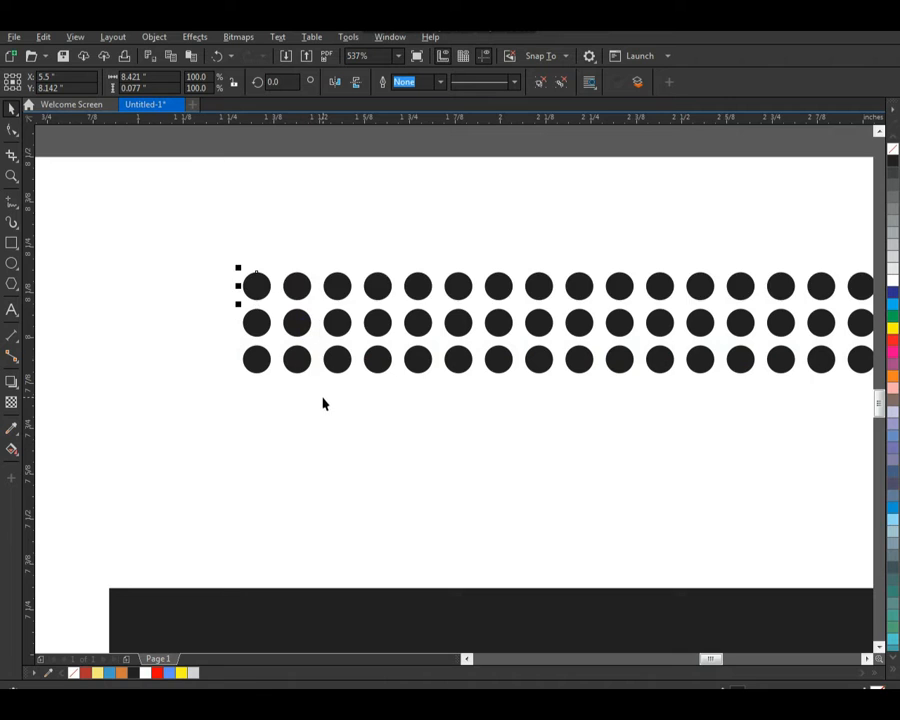
Step: Keep repeating the dot row upward to form a dot grid about 2.8 inches tall
scroll(331, 369, down, 3)
key(F2)
drag(396, 370, 767, 635)
key(ctrl+r)
key(ctrl+r)
key(ctrl+r)
key(ctrl+r)
key(ctrl+r)
key(ctrl+r)
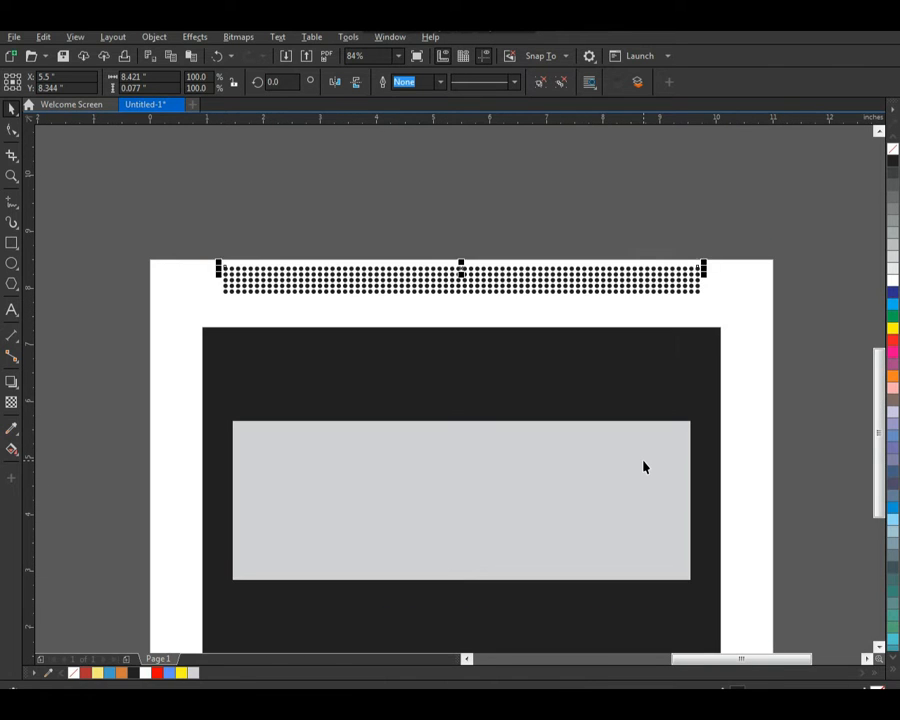
key(ctrl+r)
key(ctrl+r)
key(ctrl+r)
key(ctrl+r)
key(ctrl+r)
key(ctrl+r)
key(ctrl+r)
key(ctrl+r)
key(ctrl+r)
key(ctrl+r)
key(ctrl+r)
key(ctrl+r)
key(ctrl+r)
key(ctrl+r)
key(ctrl+r)
key(ctrl+r)
key(ctrl+r)
key(ctrl+r)
key(ctrl+r)
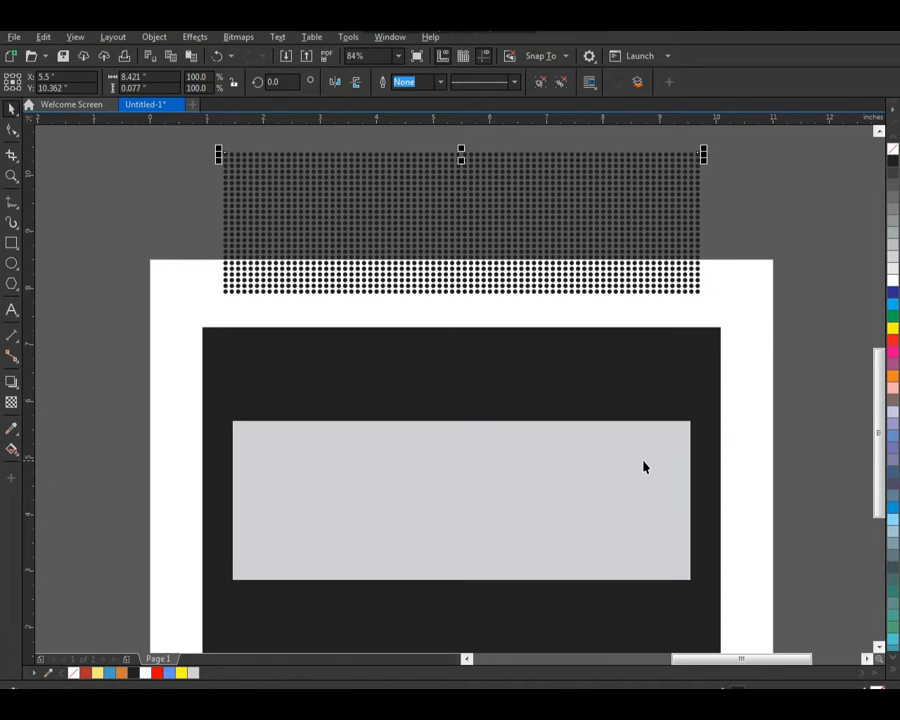
Step: Group all the dot rows into a single pattern
drag(130, 314, 712, 122)
scroll(598, 333, down, 2)
key(F2)
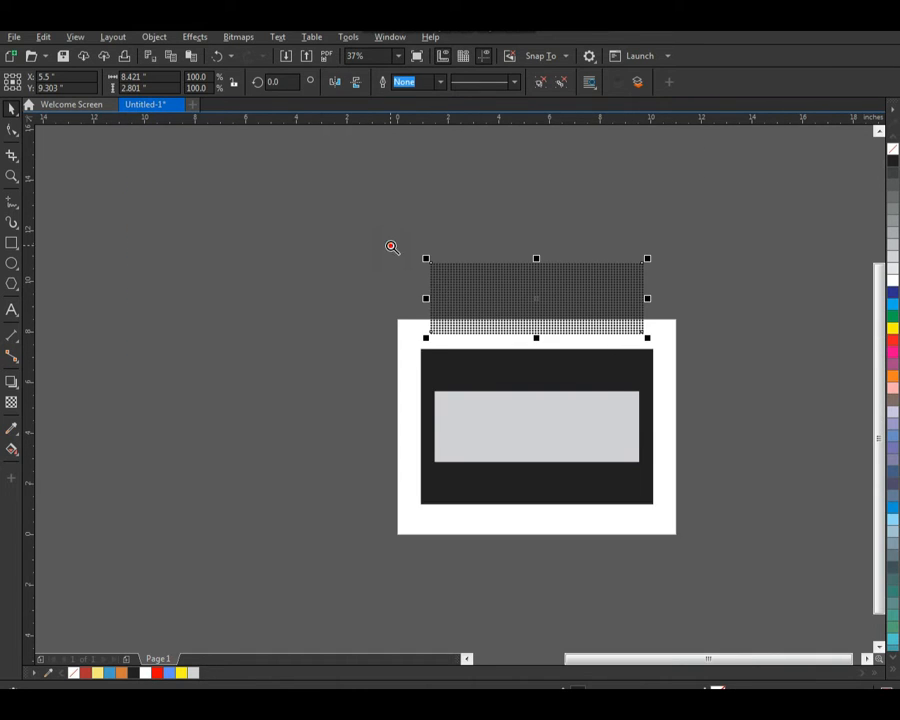
drag(391, 246, 705, 505)
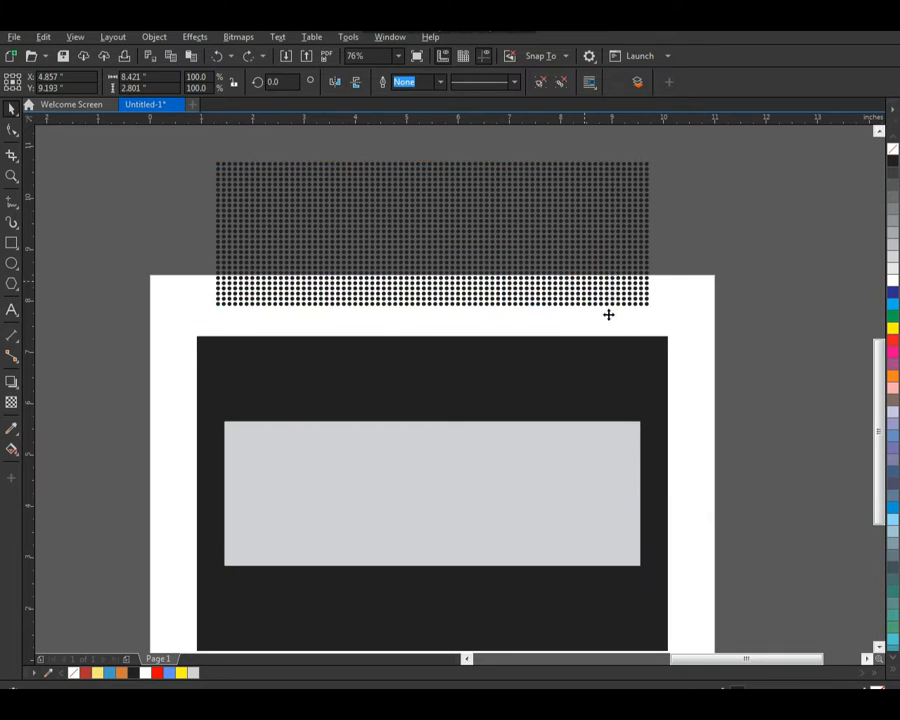
Step: Centre the dot pattern on the grey rectangle both ways and intersect the two shapes
shift+click(625, 450)
key(c)
key(e)
click(759, 420)
Step: Delete the leftover original dot pattern that extends beyond the grey rectangle's edge
key(F2)
drag(622, 407, 653, 453)
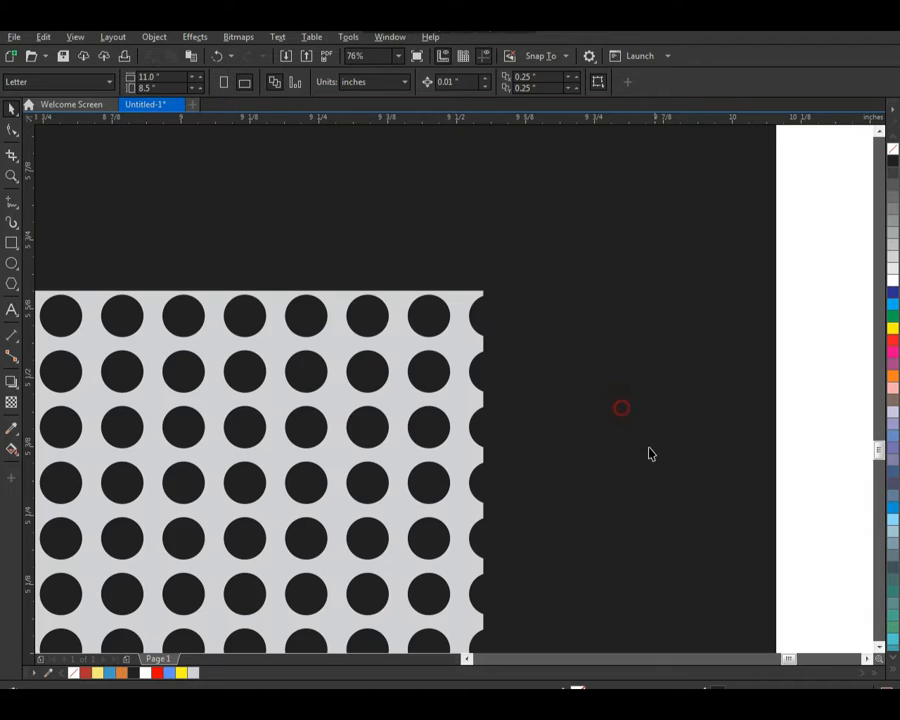
click(476, 317)
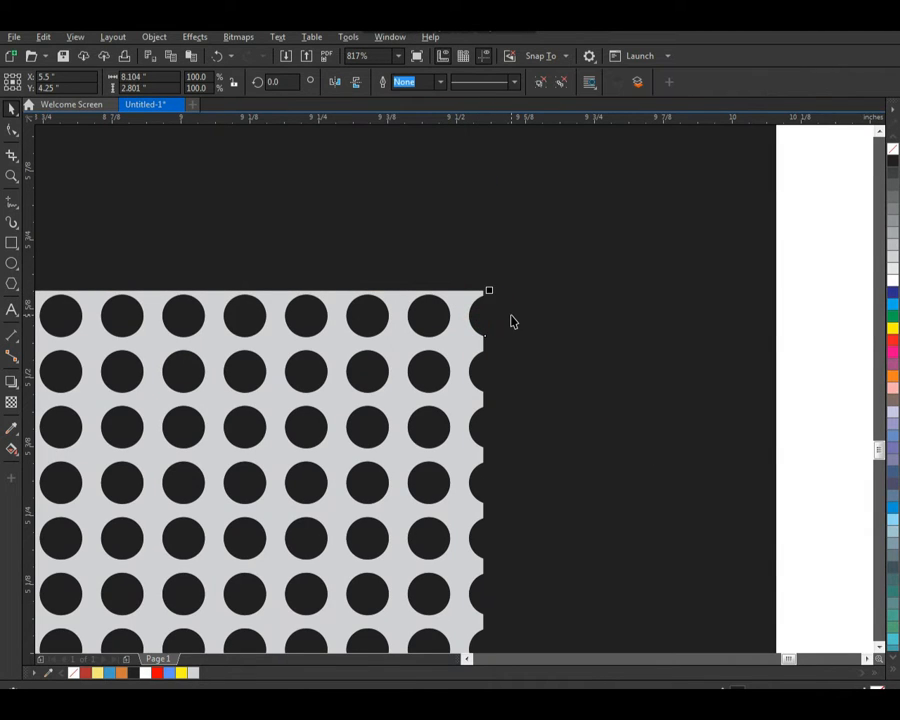
click(500, 317)
key(Delete)
click(475, 300)
key(Delete)
key(ctrl+z)
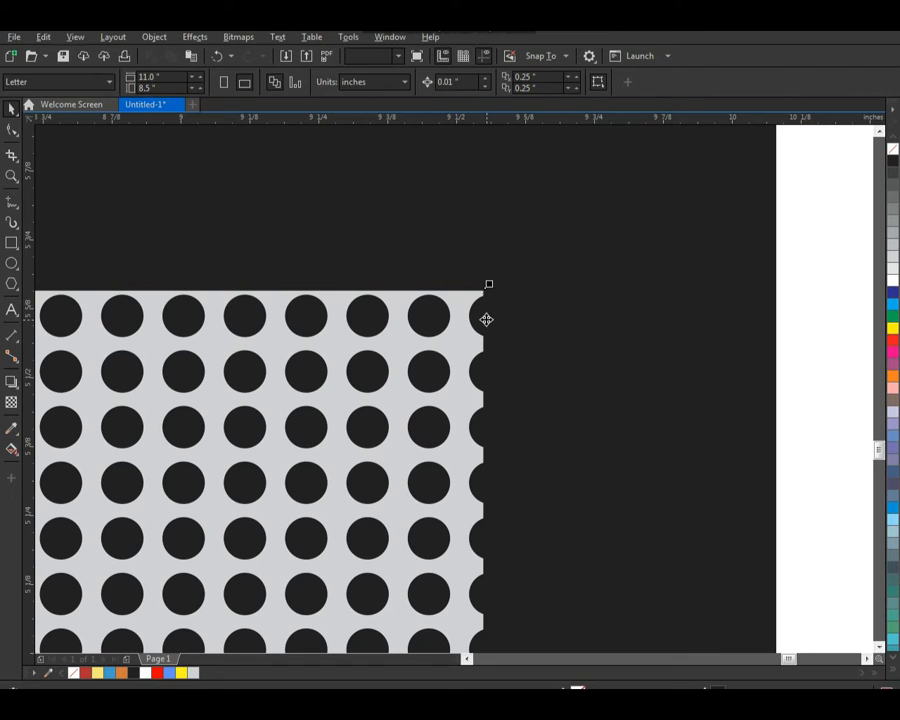
Step: Fill the intersected dot pattern with white and delete the grey rectangle behind it
click(483, 320)
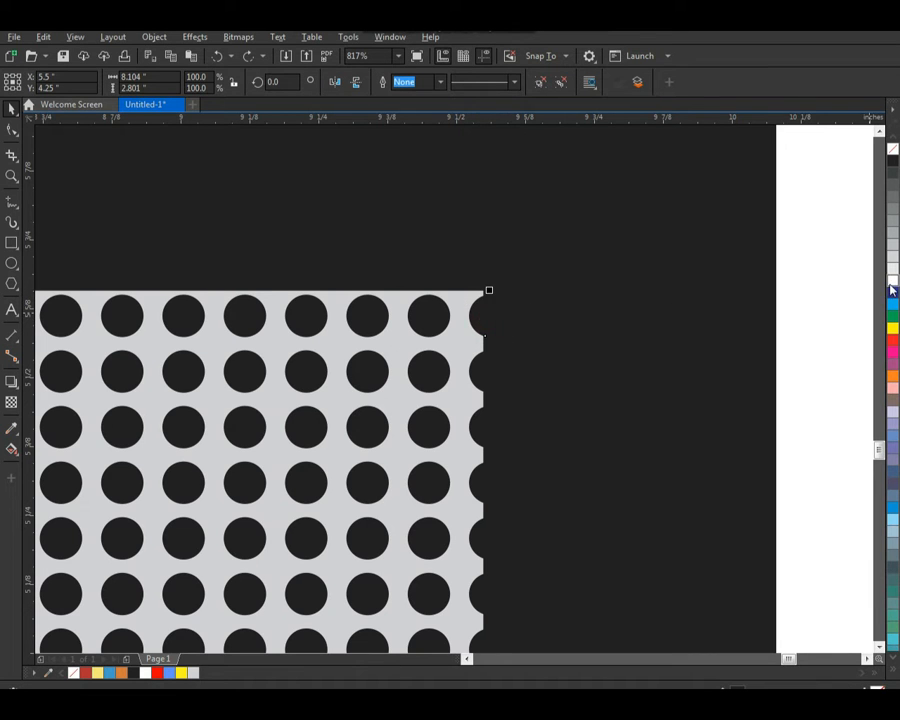
click(891, 284)
click(467, 305)
key(Delete)
click(548, 300)
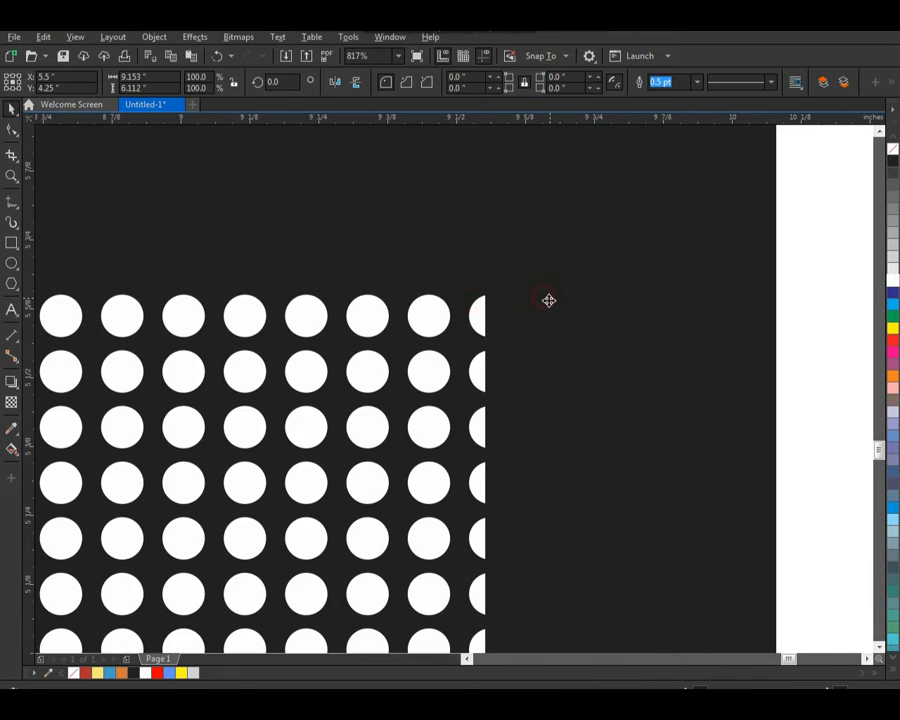
Step: Centre the white dot pattern on the page
key(F4)
click(841, 271)
scroll(450, 334, down, 3)
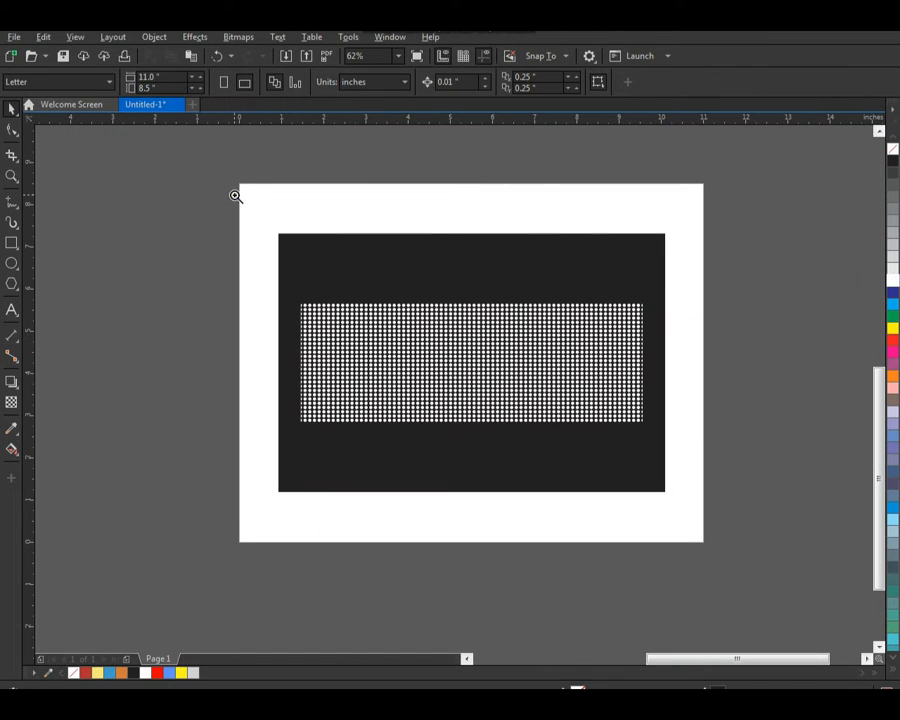
drag(235, 196, 658, 561)
click(452, 417)
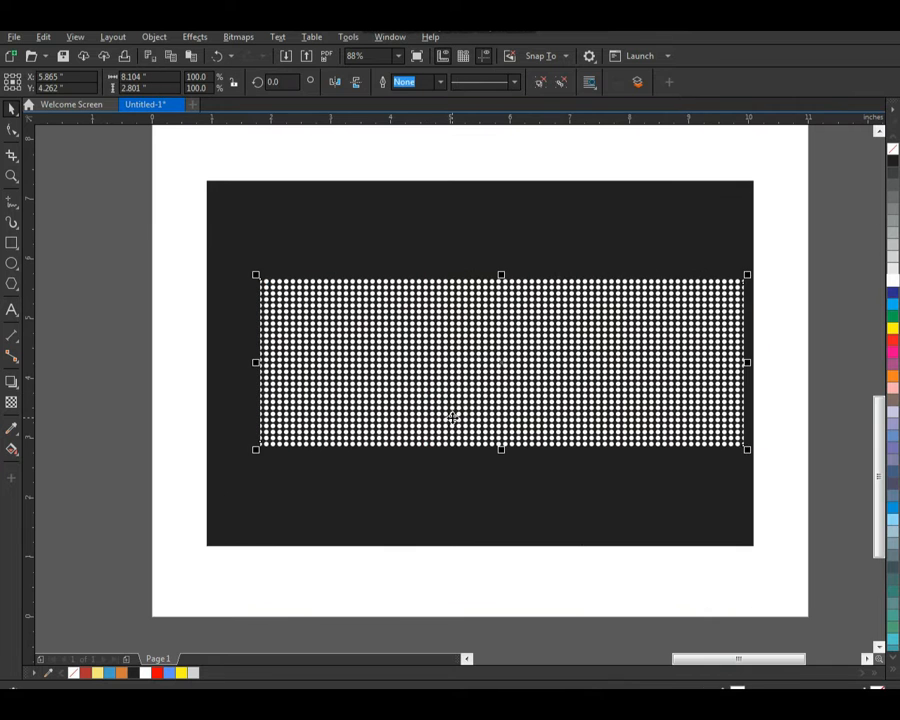
key(p)
shift+click(494, 255)
click(152, 278)
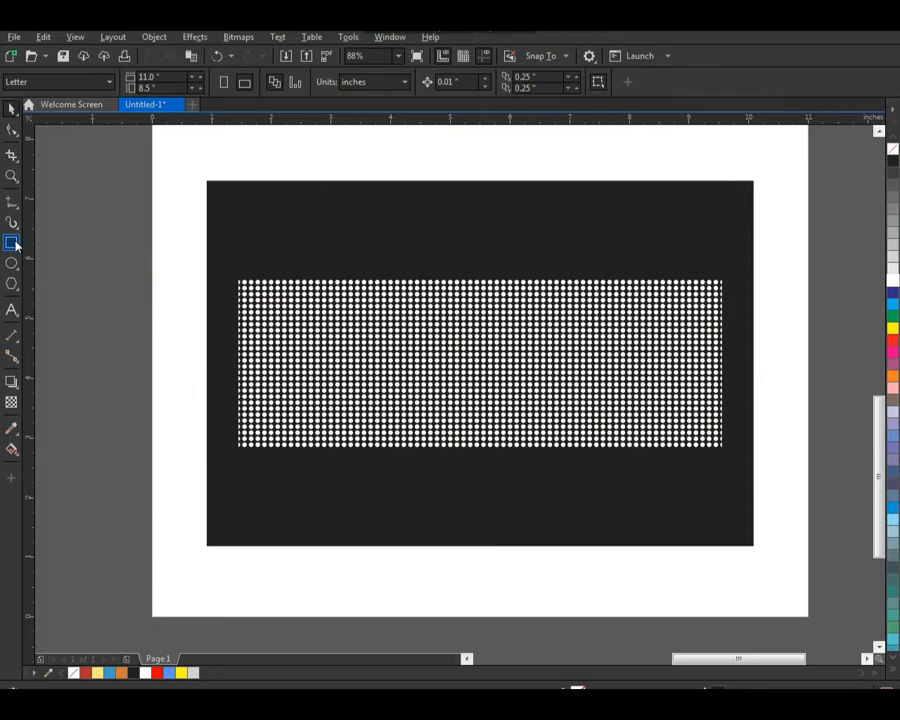
Step: Draw a tall rectangle about 1.57 by 4.64 inches over the left part of the dots and give it a yellow outline
click(12, 242)
drag(284, 225, 385, 509)
right_click(893, 328)
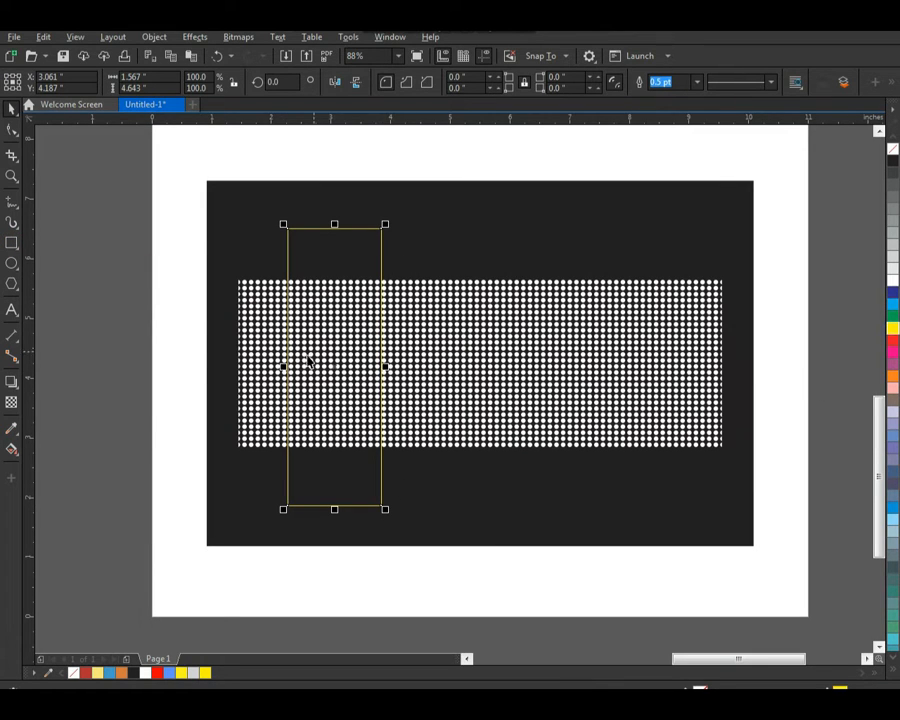
Step: Narrow the yellow rectangle to about 1.26 inches and copy it to the right repeatedly to make five adjoining rectangles
drag(284, 367, 381, 368)
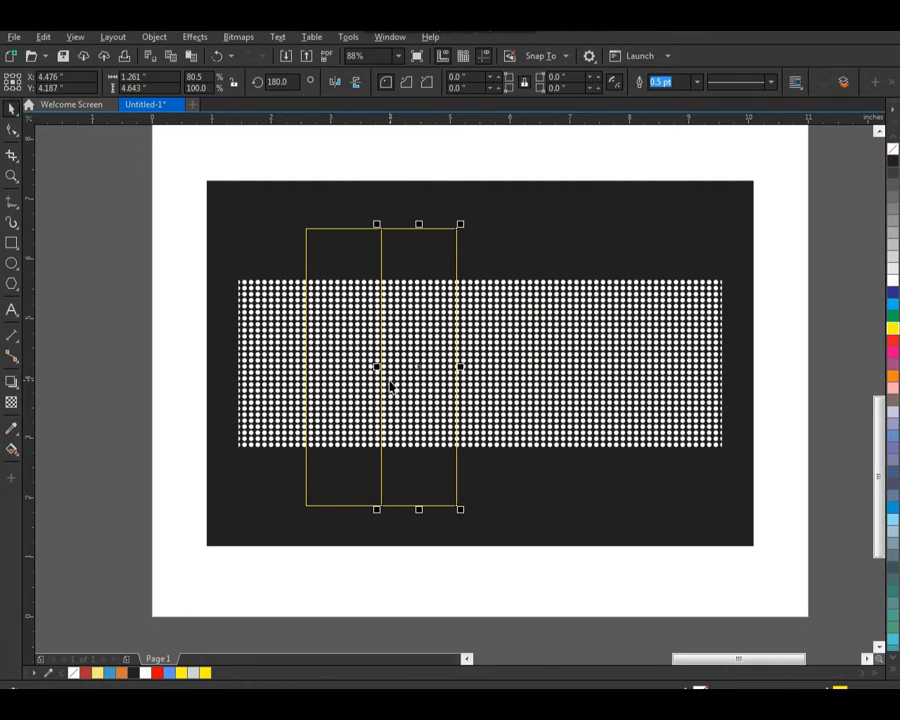
key(ctrl+r)
key(ctrl+r)
key(ctrl+r)
Step: Group the five yellow rectangles and centre them both ways on the dot pattern
drag(275, 201, 685, 534)
shift+click(703, 446)
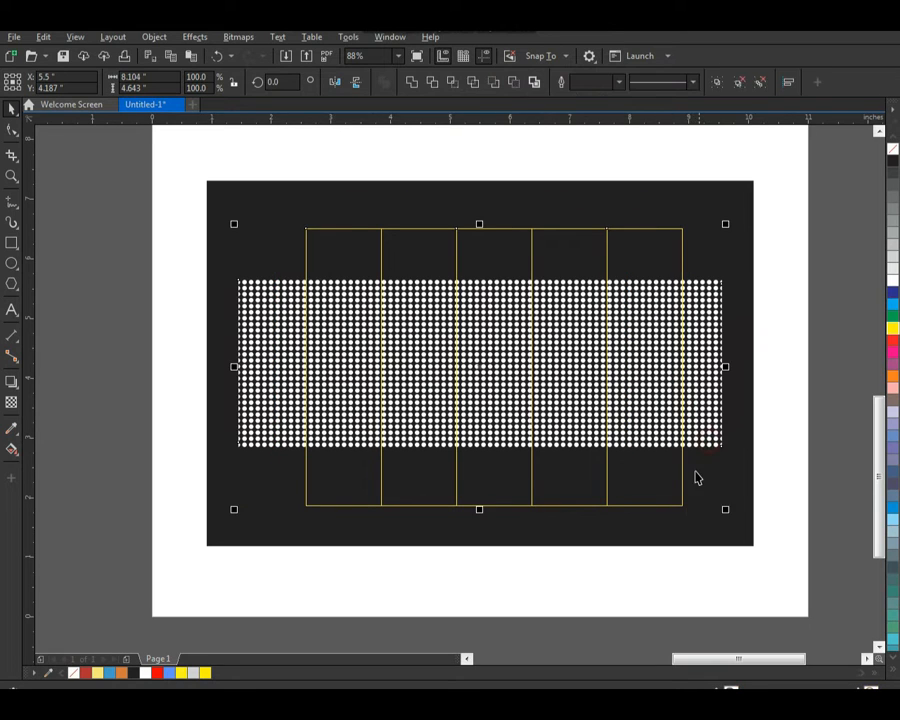
key(c)
key(e)
click(770, 308)
Step: Slant the group of yellow rectangles to the right and reduce its height to about 3.81 inches
drag(624, 240, 641, 241)
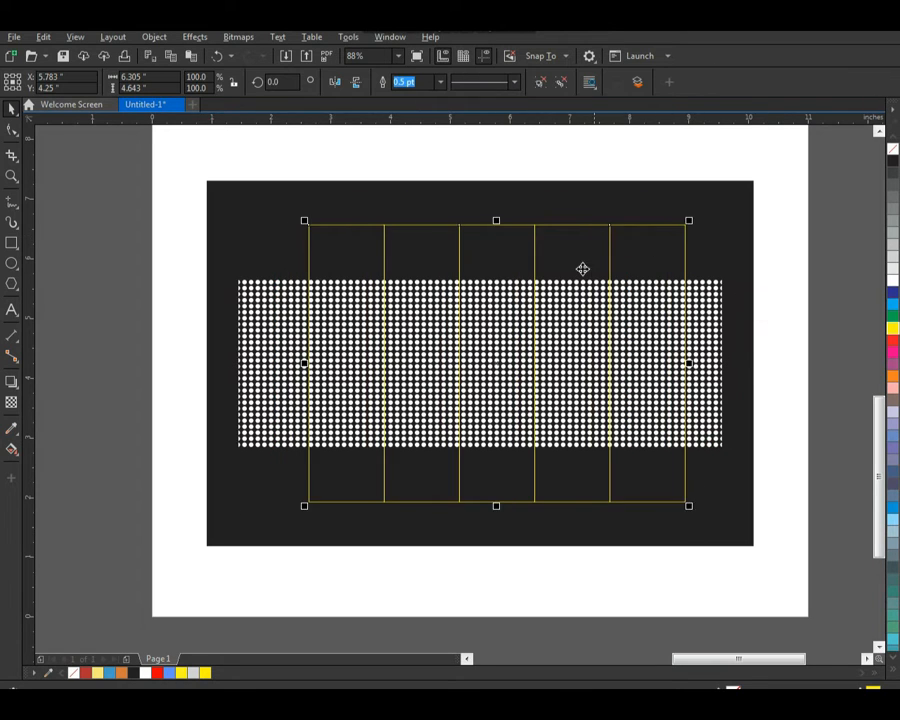
key(ctrl+z)
drag(479, 220, 518, 245)
click(499, 265)
drag(498, 482, 479, 482)
click(779, 317)
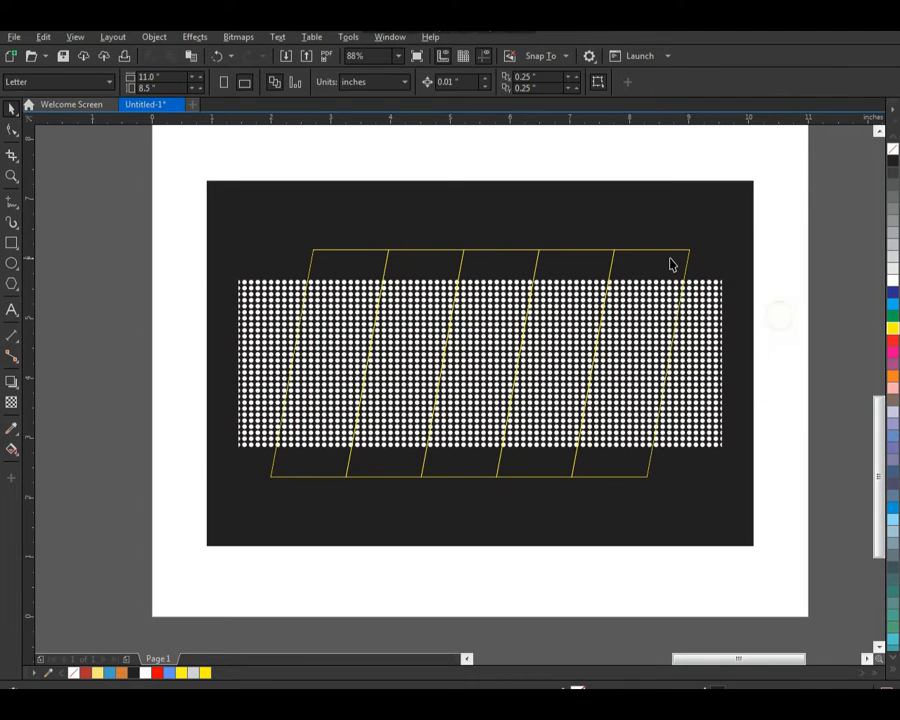
Step: Scale the slanted yellow group down about its centre to roughly 6.58 by 3.57 inches
click(671, 256)
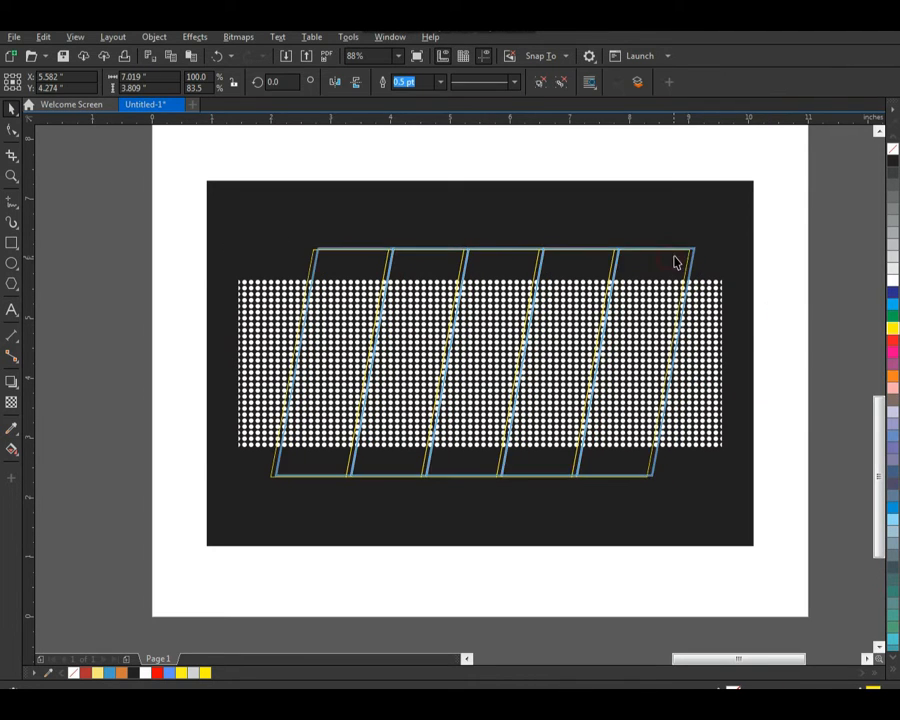
click(642, 454)
click(634, 471)
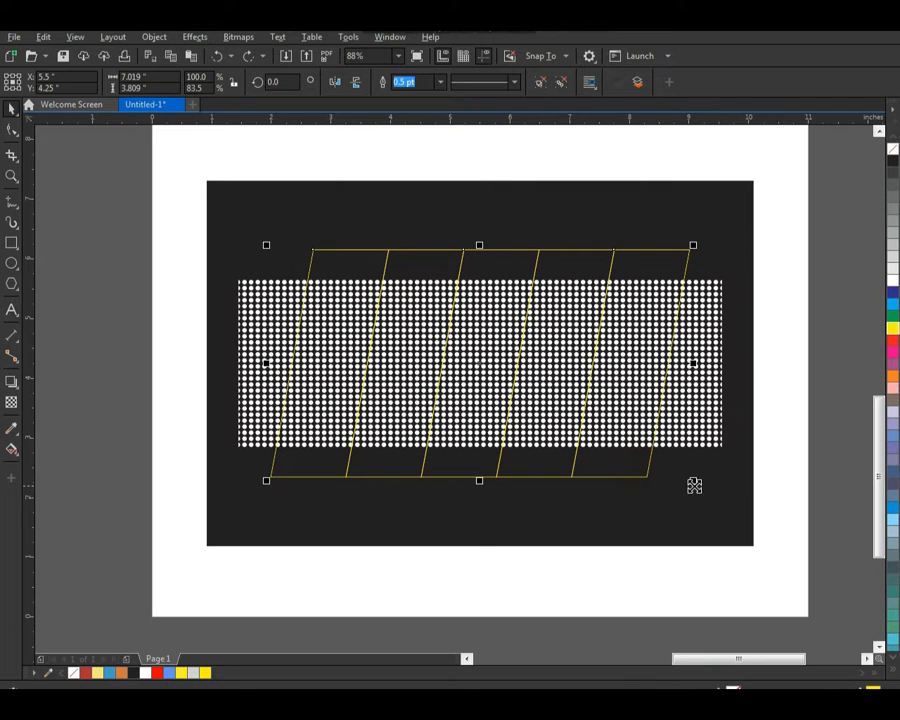
shift+click(697, 483)
click(775, 450)
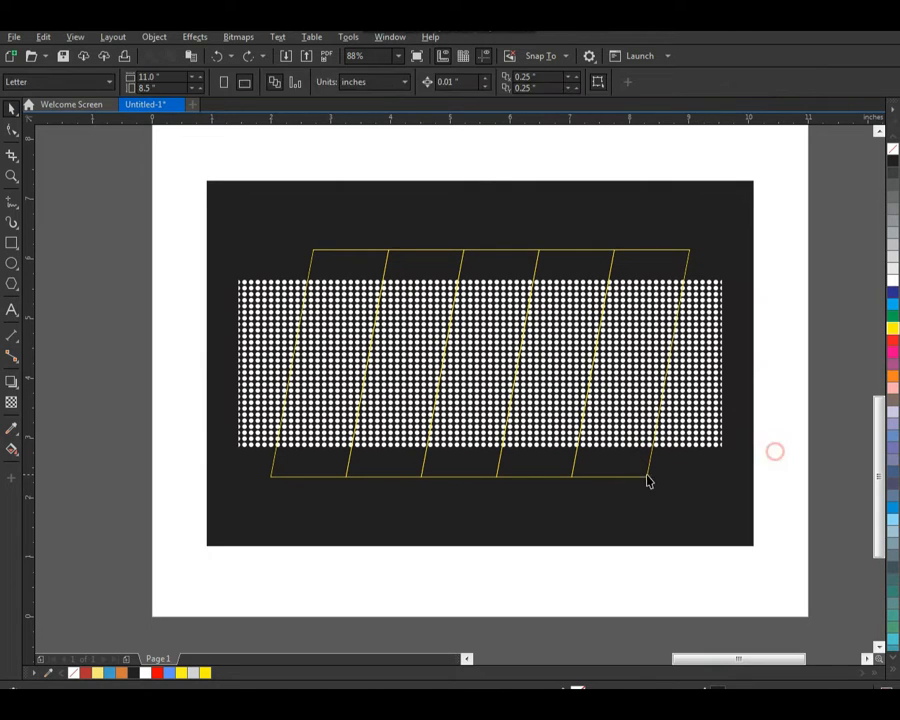
click(648, 478)
drag(697, 483, 684, 476)
Step: Intersect the slanted yellow group with the white dot pattern
drag(192, 201, 713, 478)
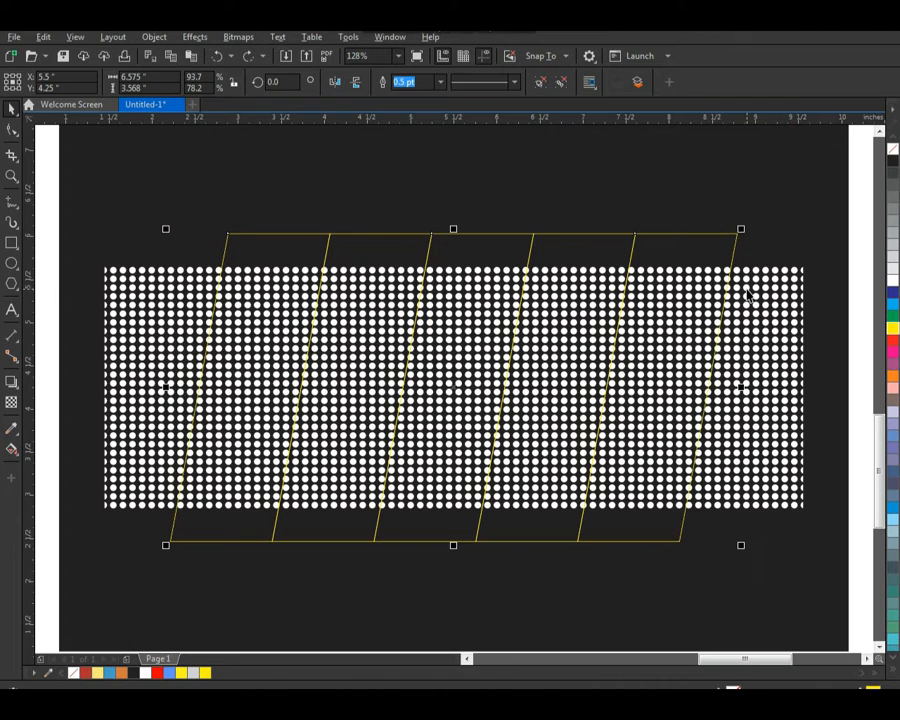
shift+click(747, 293)
click(452, 83)
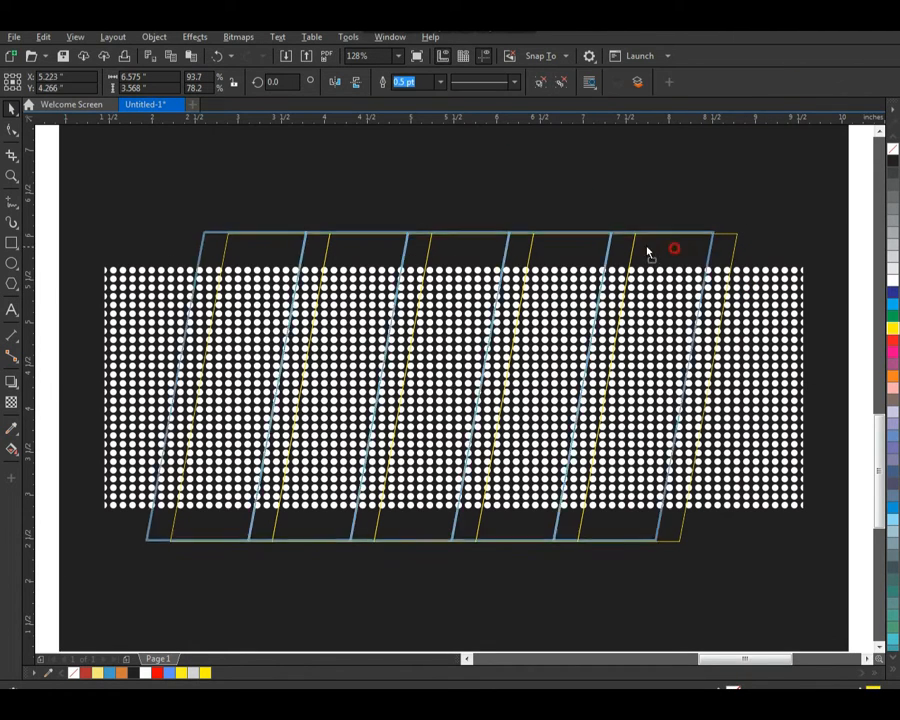
Step: Try deleting the slanted yellow group and moving the intersected dots, and undo these changes
key(Delete)
drag(650, 347, 667, 334)
key(ctrl+z)
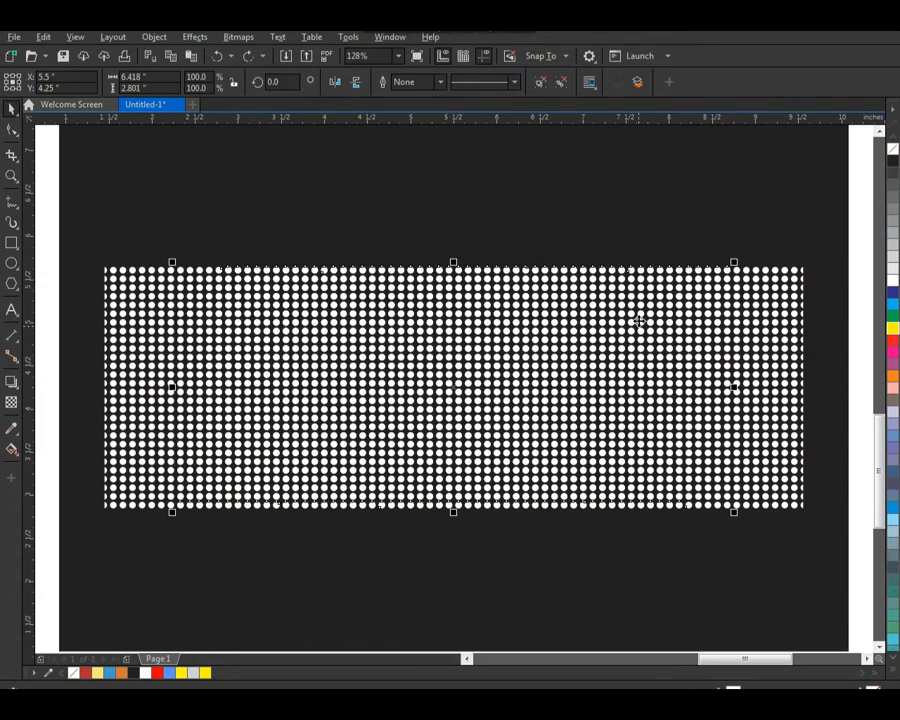
drag(547, 298, 558, 291)
key(ctrl+z)
scroll(403, 298, down, 2)
key(F2)
drag(220, 246, 643, 481)
key(ctrl+z)
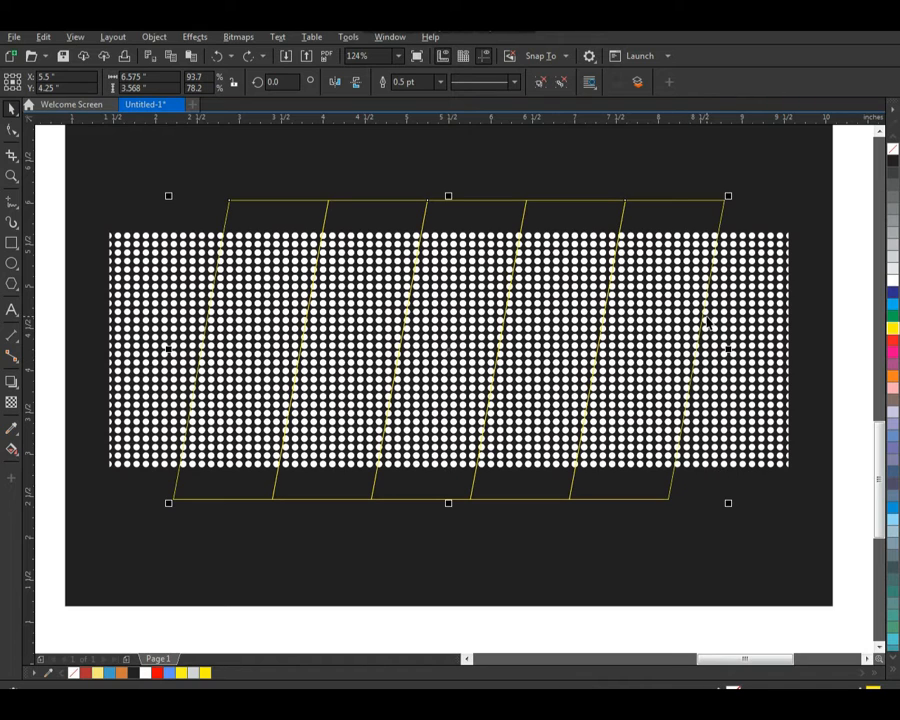
Step: Trim the white dot pattern with the slanted yellow group and delete the yellow group
shift+click(758, 250)
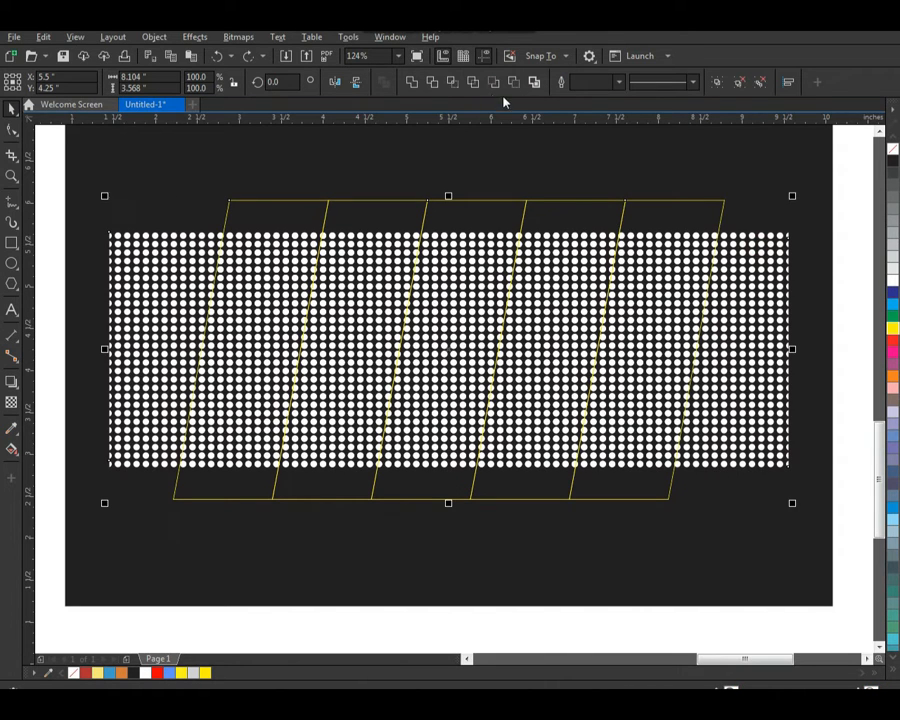
click(437, 85)
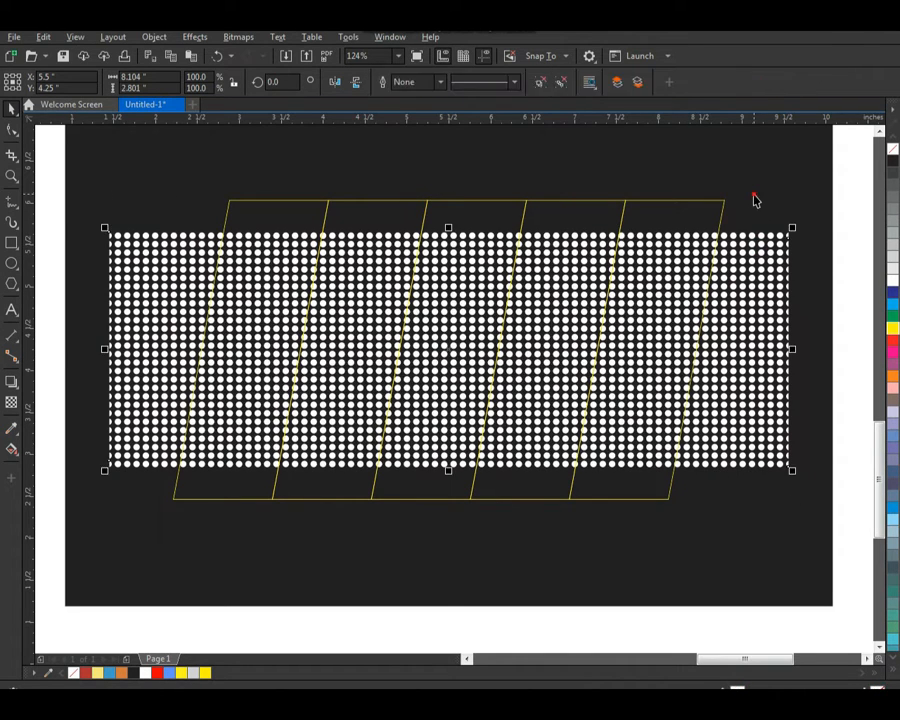
click(716, 208)
key(Delete)
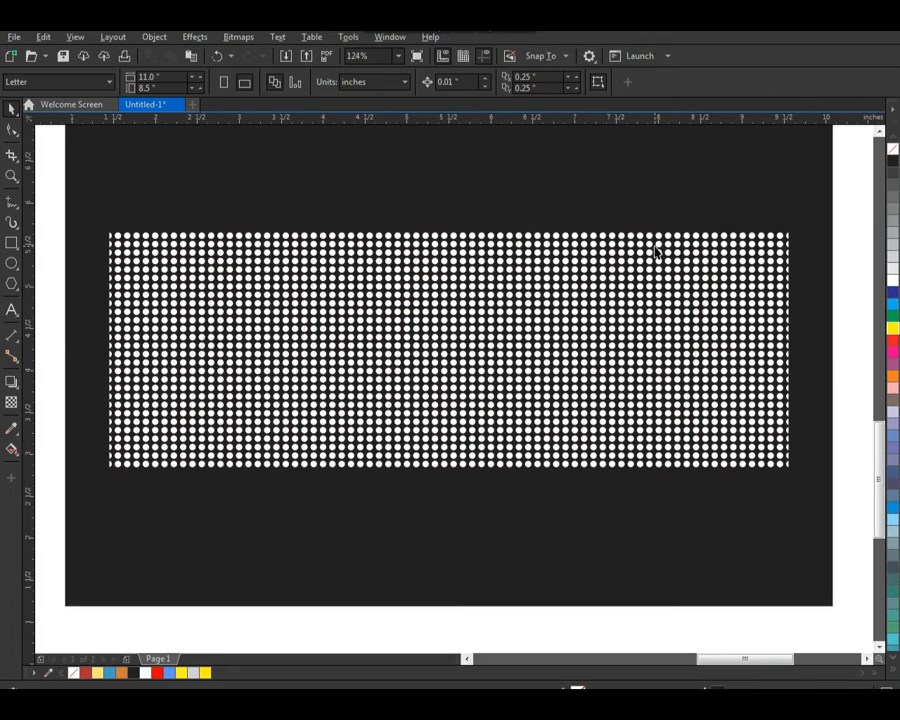
Step: Test-move the slanted intersected dot section away from the surrounding dots and undo the move
drag(657, 244, 669, 208)
key(ctrl+z)
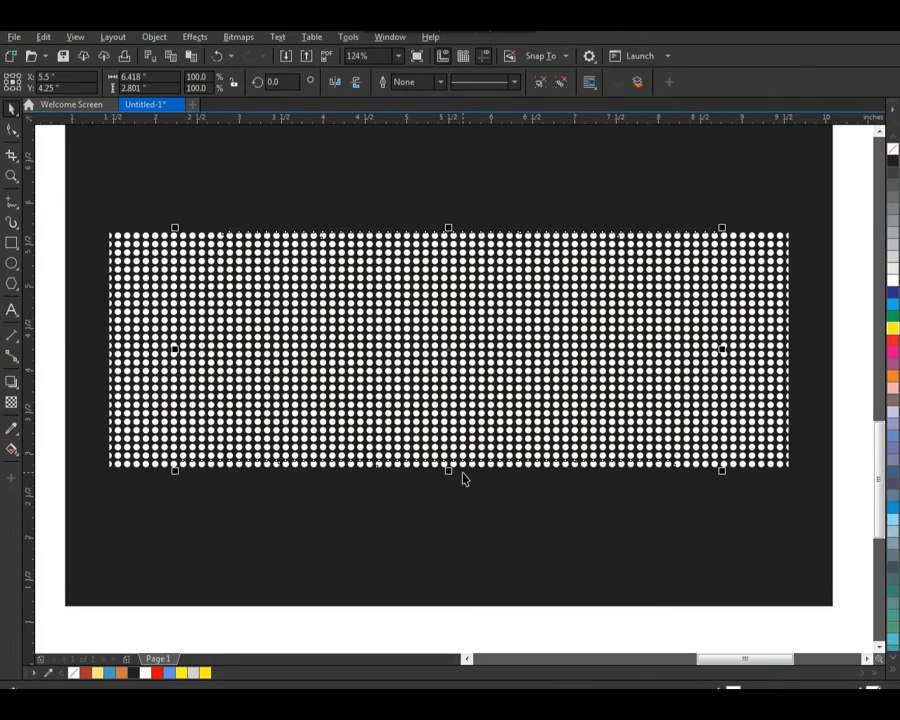
click(484, 206)
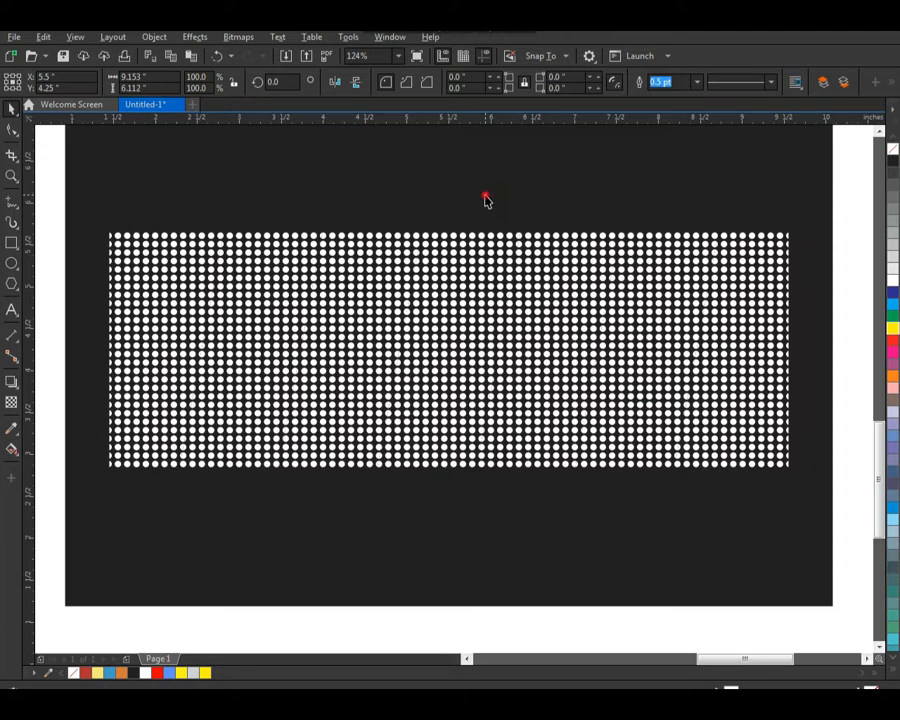
Step: Test-move the first and second slanted dot sections out of the grid one at a time and undo each move
mouse_move(263, 267)
mouse_down()
mouse_move(251, 251)
mouse_move(258, 248)
mouse_up()
key(ctrl+z)
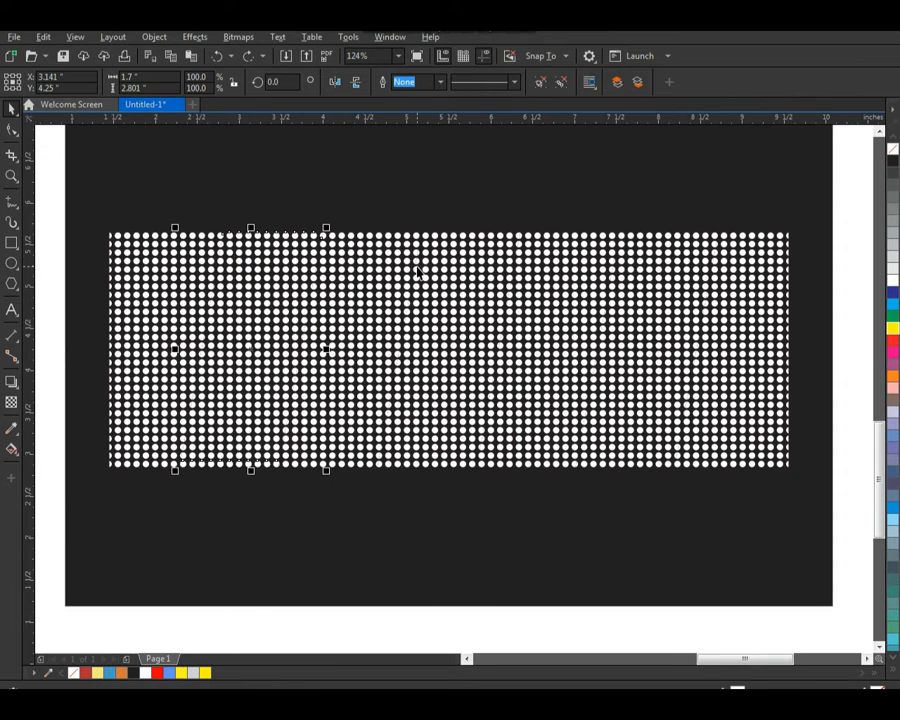
shift+click(418, 270)
drag(412, 260, 432, 239)
key(ctrl+z)
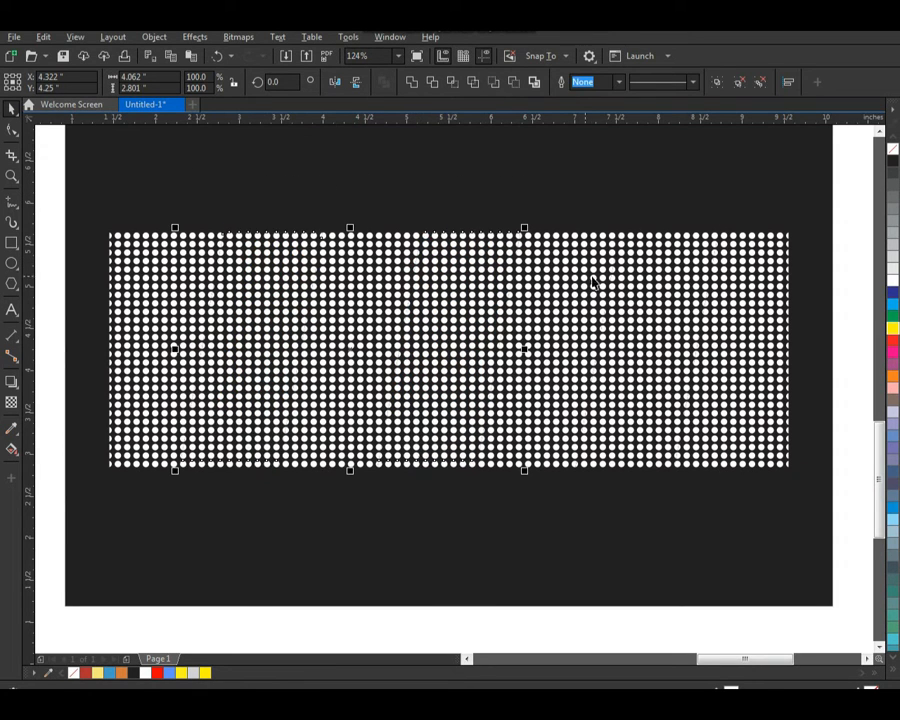
Step: Select all three slanted dot sections together and raise them about 0.45 inches above the rest of the grid
shift+click(614, 276)
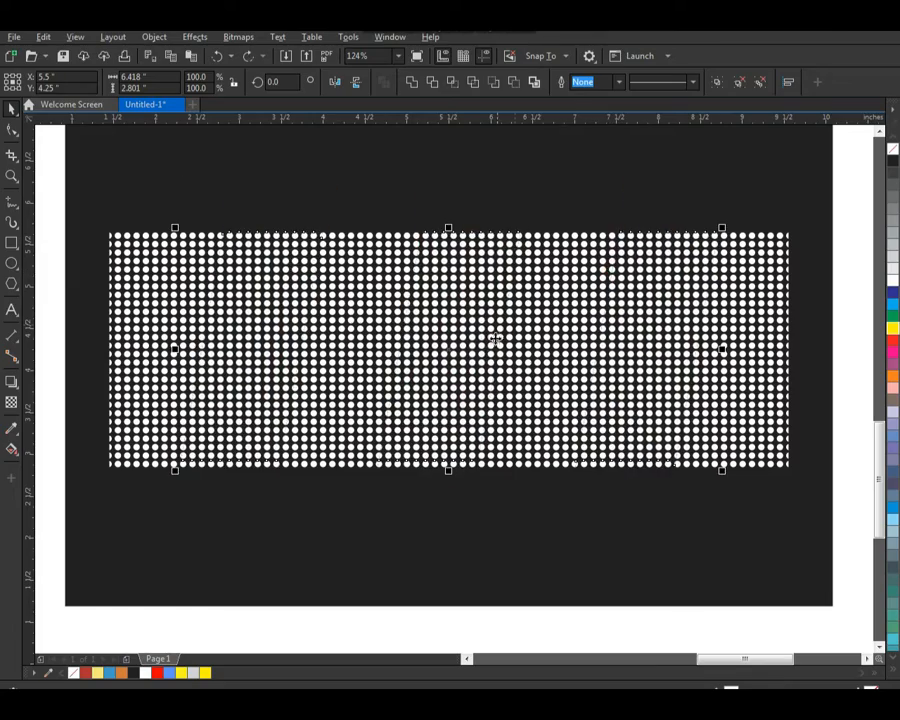
drag(467, 344, 484, 317)
key(z)
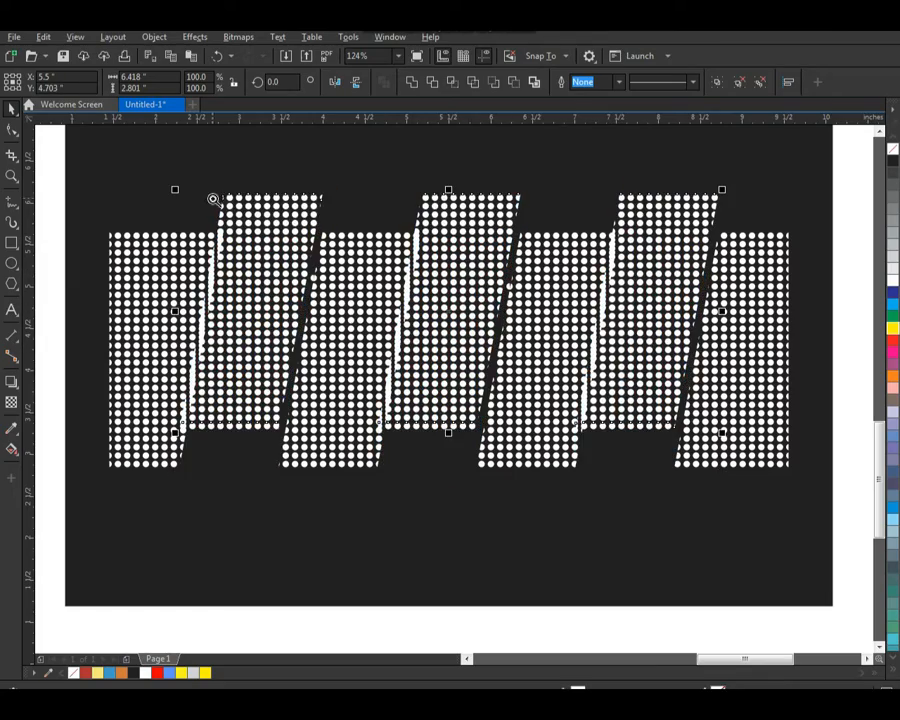
drag(213, 197, 600, 472)
scroll(595, 406, down, 2)
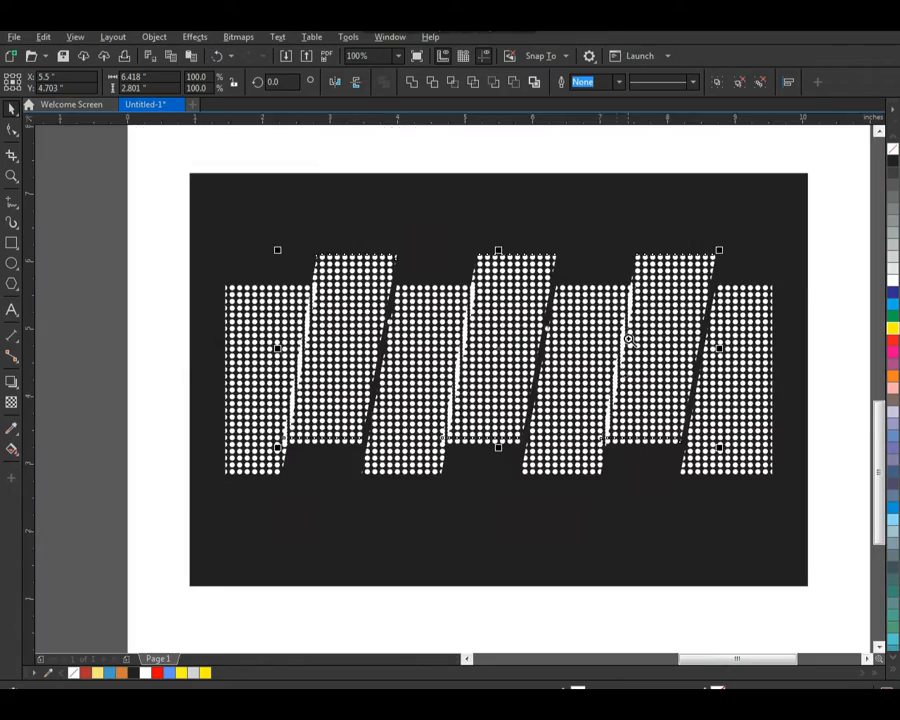
Step: Shift the raised slanted sections about 0.08 inches right to even out the gaps along their slanted edges
key(F2)
drag(607, 248, 741, 364)
drag(600, 315, 303, 498)
scroll(532, 377, down, 4)
click(673, 370)
key(F2)
click(152, 393)
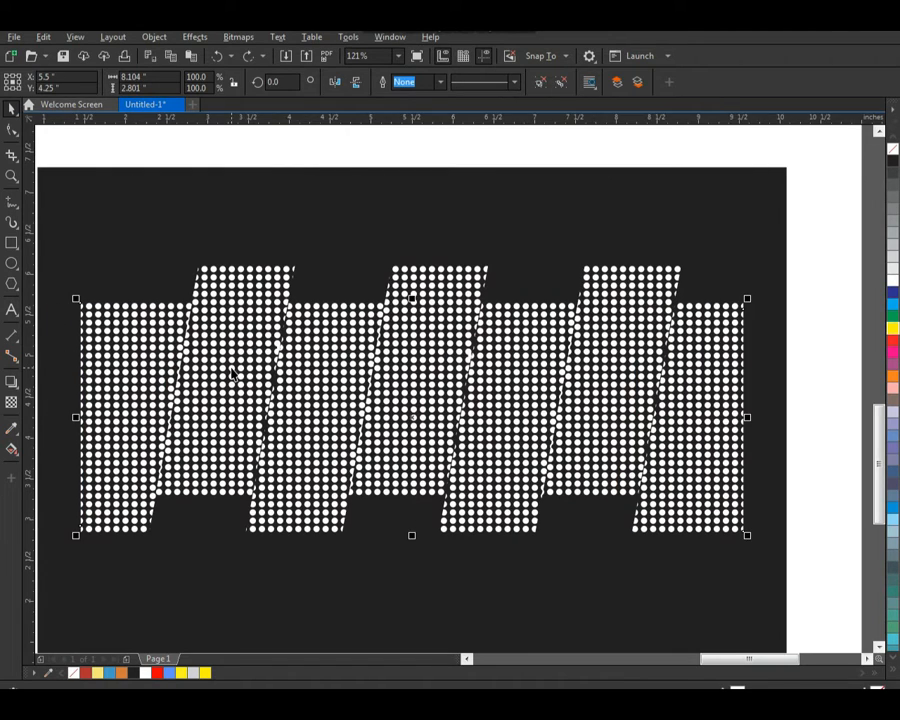
Step: Fill the three raised dot sections red, blue and yellow from left to right
click(231, 372)
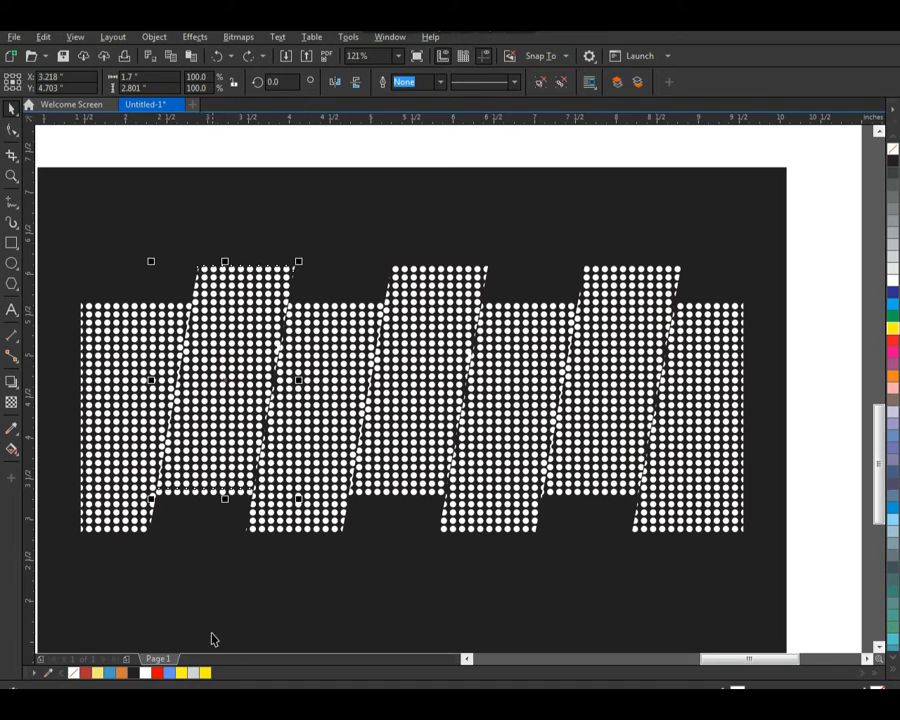
click(159, 672)
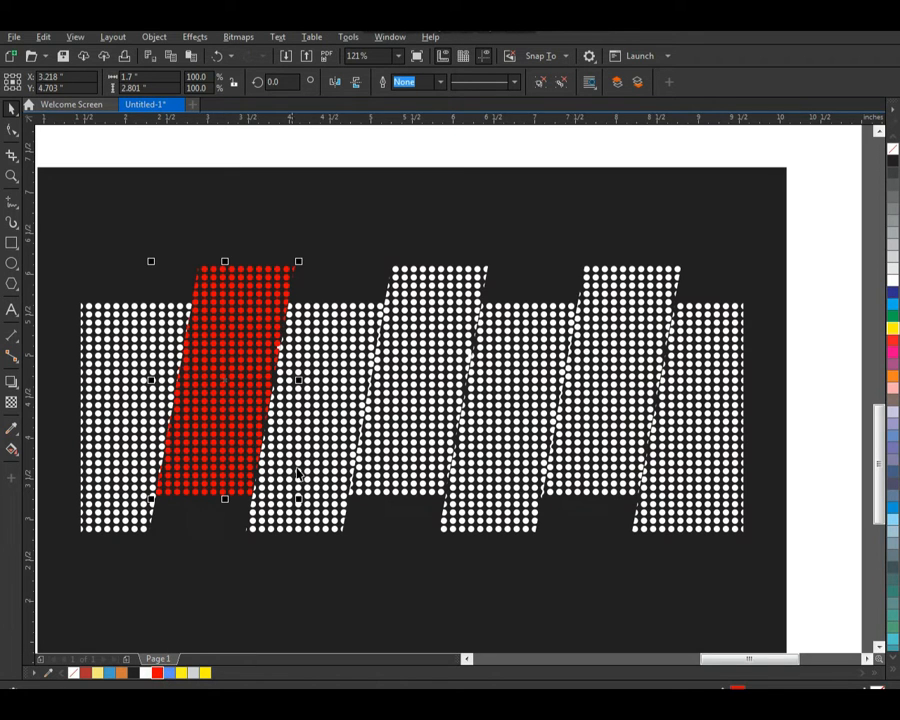
click(401, 410)
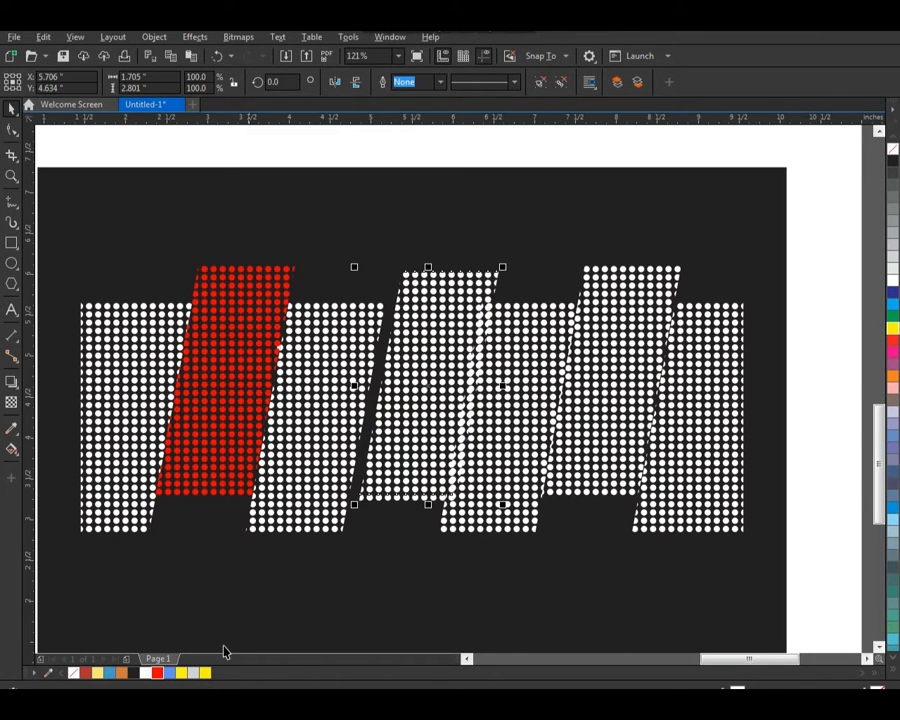
click(178, 673)
click(609, 424)
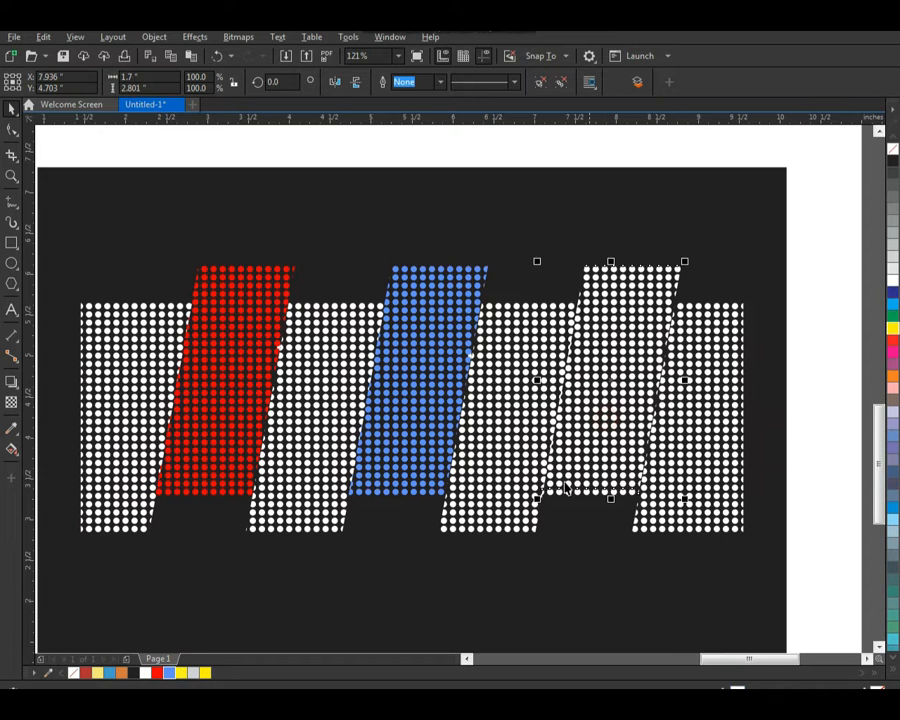
click(207, 672)
scroll(566, 412, down, 3)
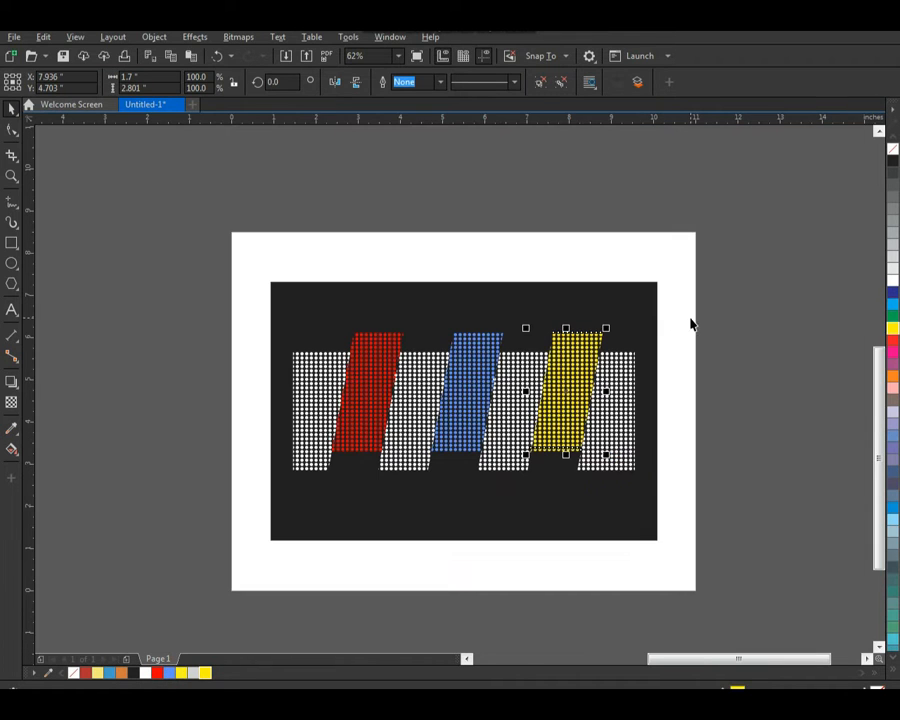
Step: Select the white and coloured dot sections together and centre them on the black rectangle
key(F2)
drag(741, 247, 228, 539)
drag(132, 252, 723, 570)
shift+click(693, 556)
key(c)
click(797, 459)
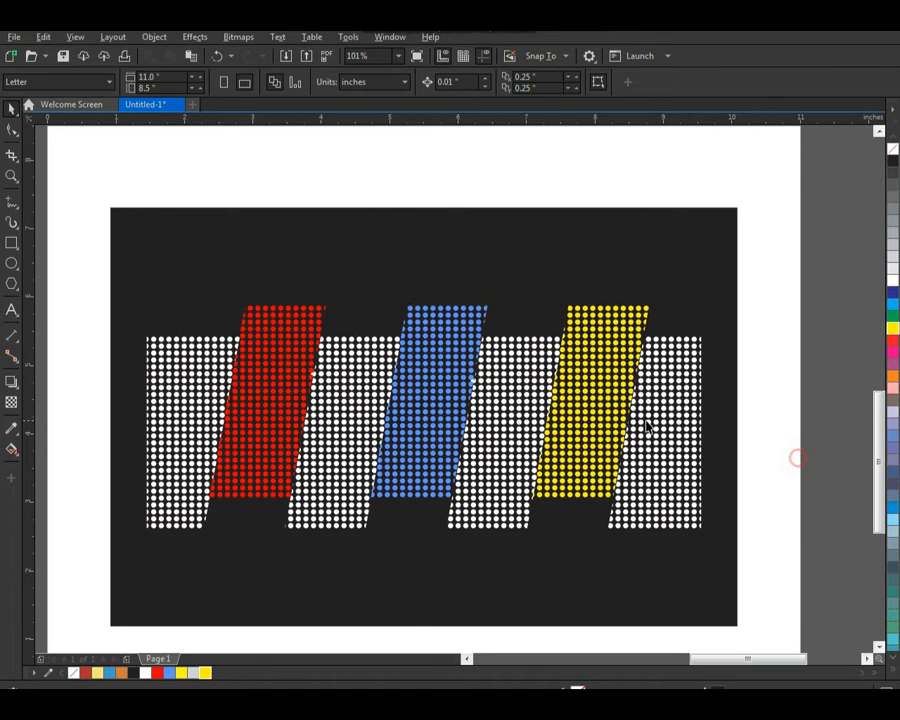
Step: Add the text "DESTROY" above the black rectangle and set its font to ContextBlackCondSSi
key(F8)
click(375, 181)
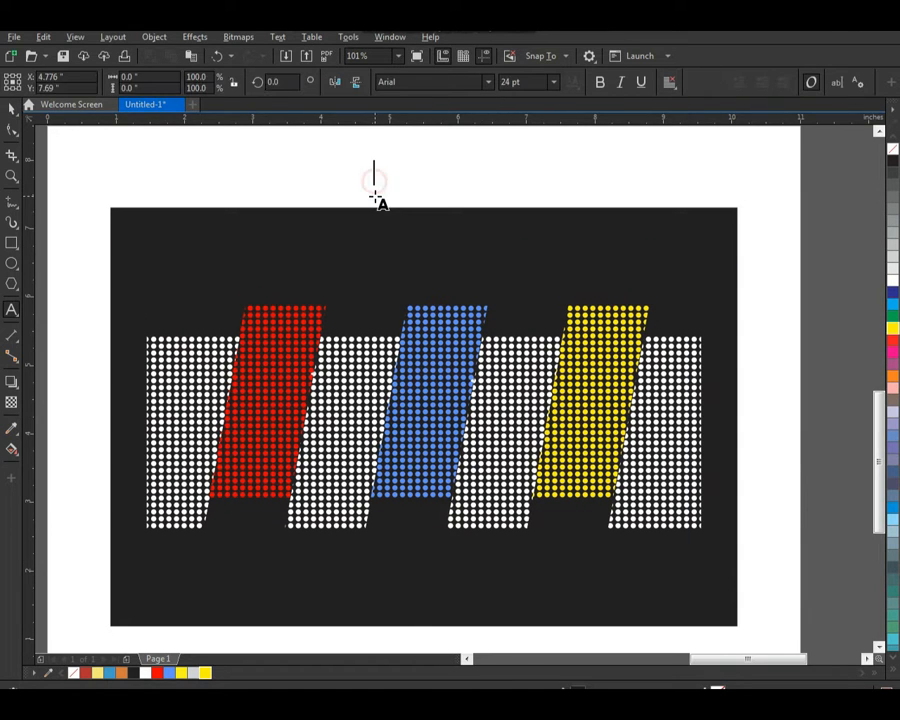
text(DESTROY)
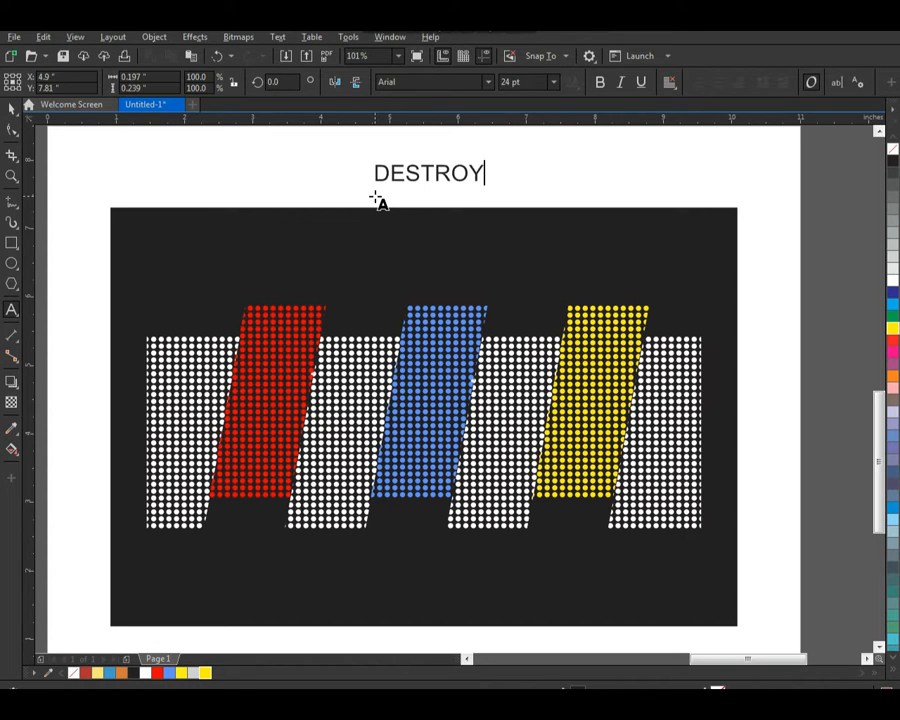
key(ctrl+space)
click(488, 82)
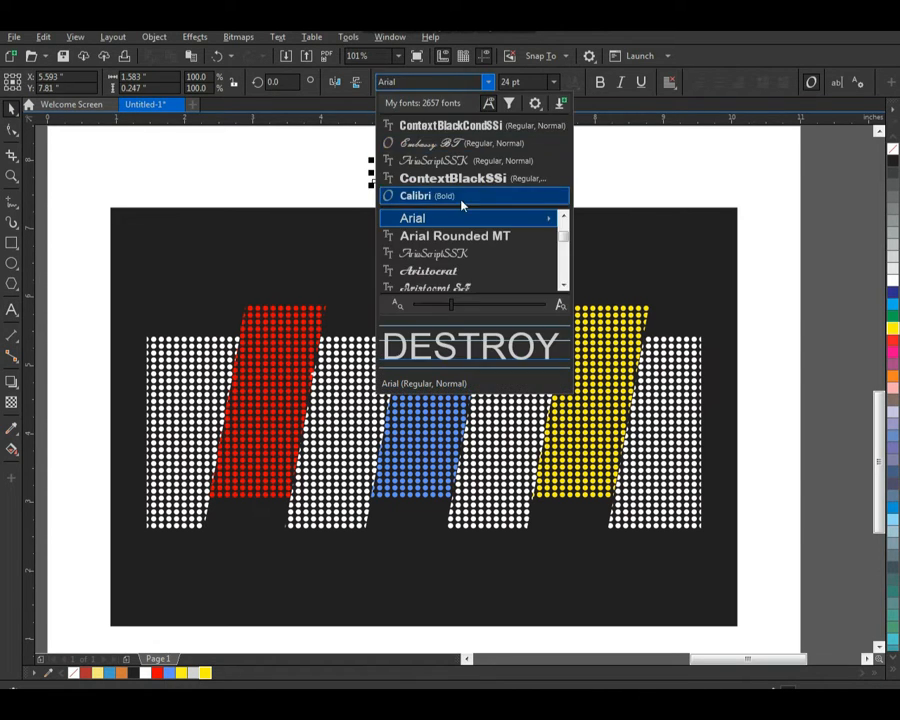
click(464, 130)
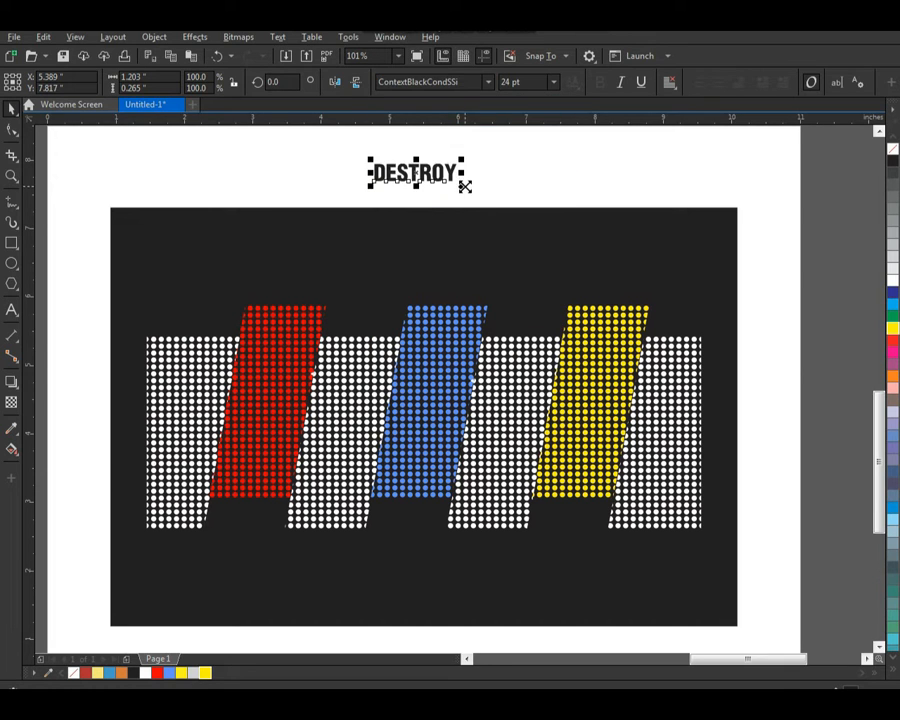
Step: Enlarge the DESTROY text to about 91.5 pt and place it over the left part of the dot pattern
drag(462, 186, 533, 186)
scroll(510, 223, down, 1)
key(F2)
drag(312, 151, 619, 394)
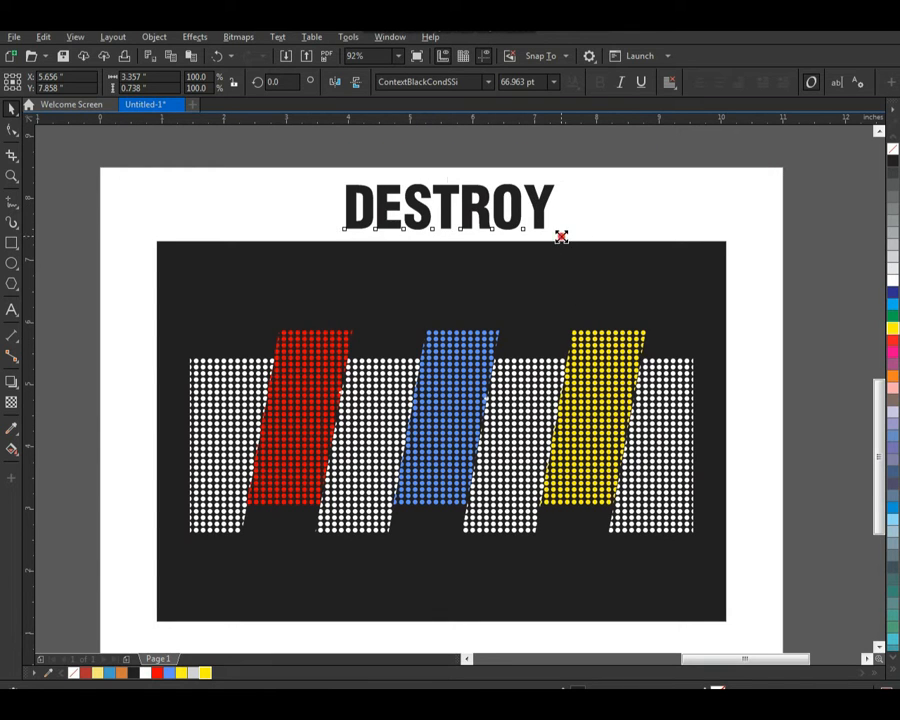
drag(560, 233, 597, 242)
drag(478, 200, 374, 452)
Step: Give the DESTROY text a white 2.0 pt outline with round corners, placed behind the fill
key(F2)
drag(176, 381, 319, 503)
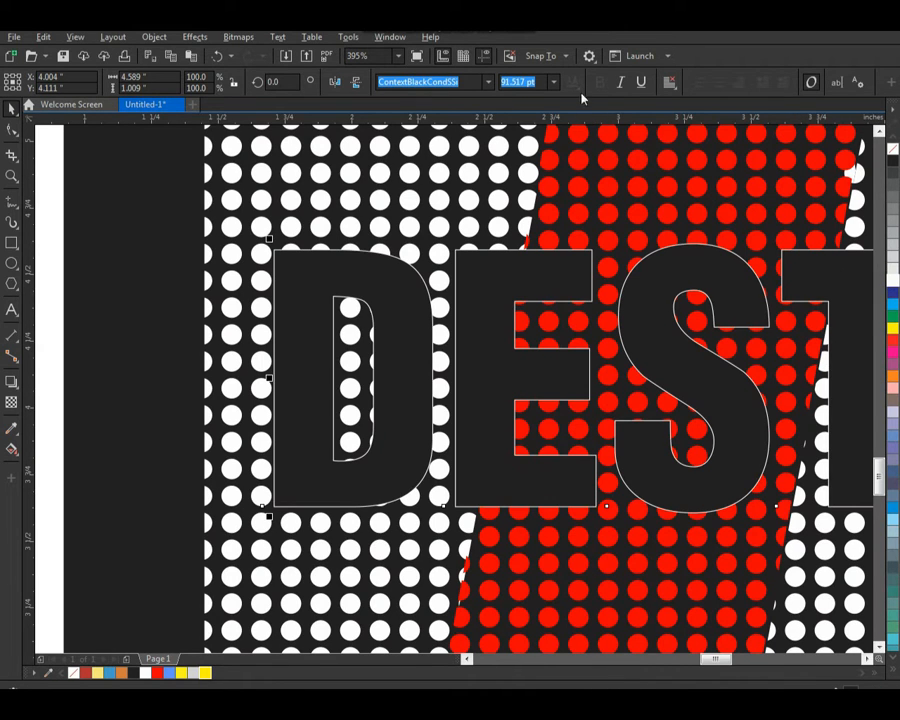
key(F2)
scroll(414, 268, down, 1)
drag(283, 208, 704, 463)
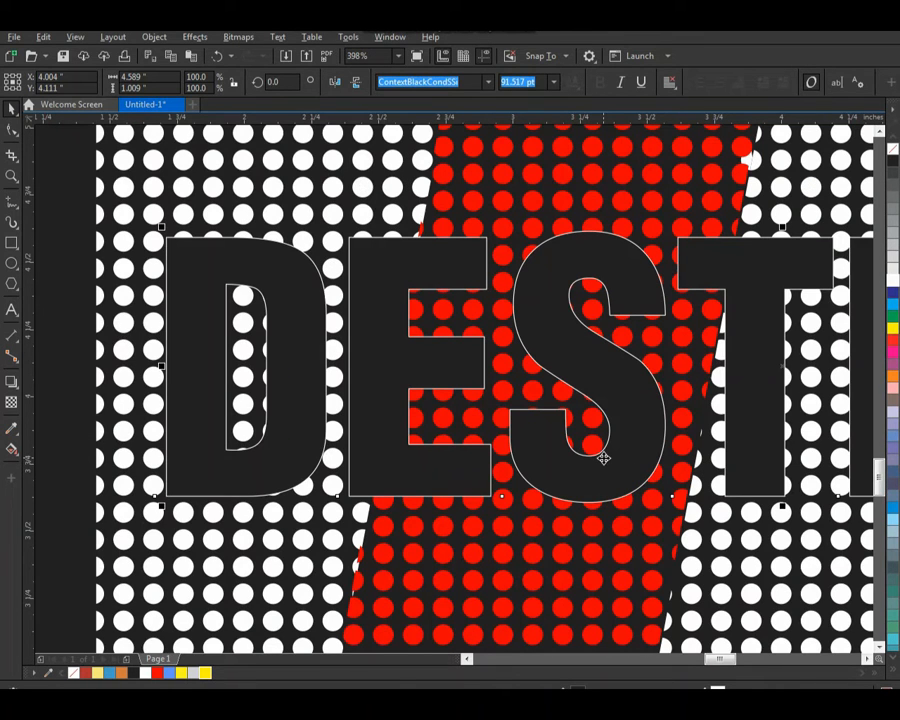
key(F12)
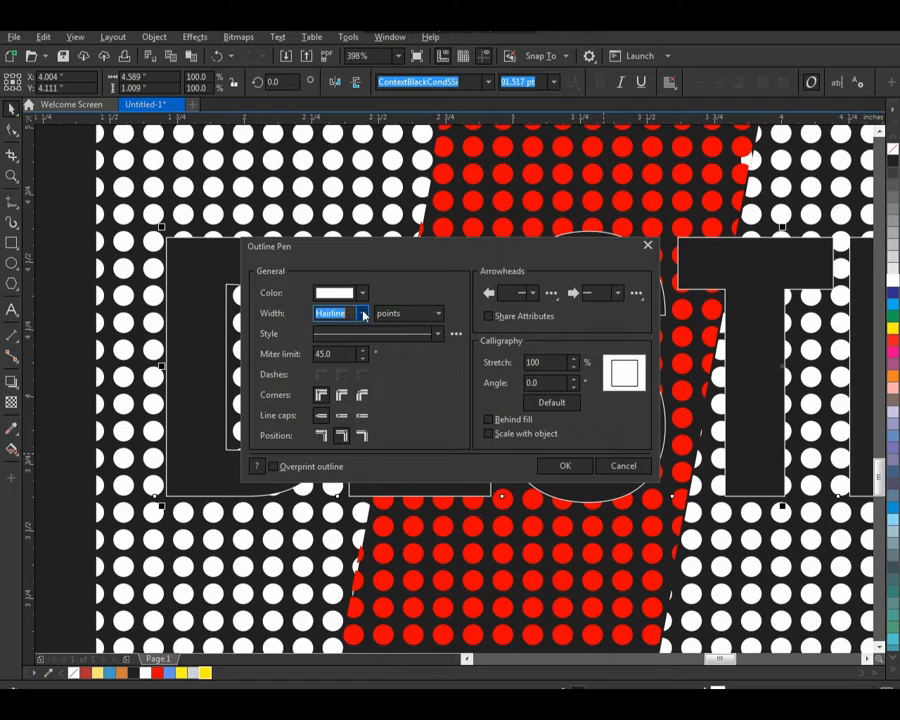
click(364, 315)
click(345, 389)
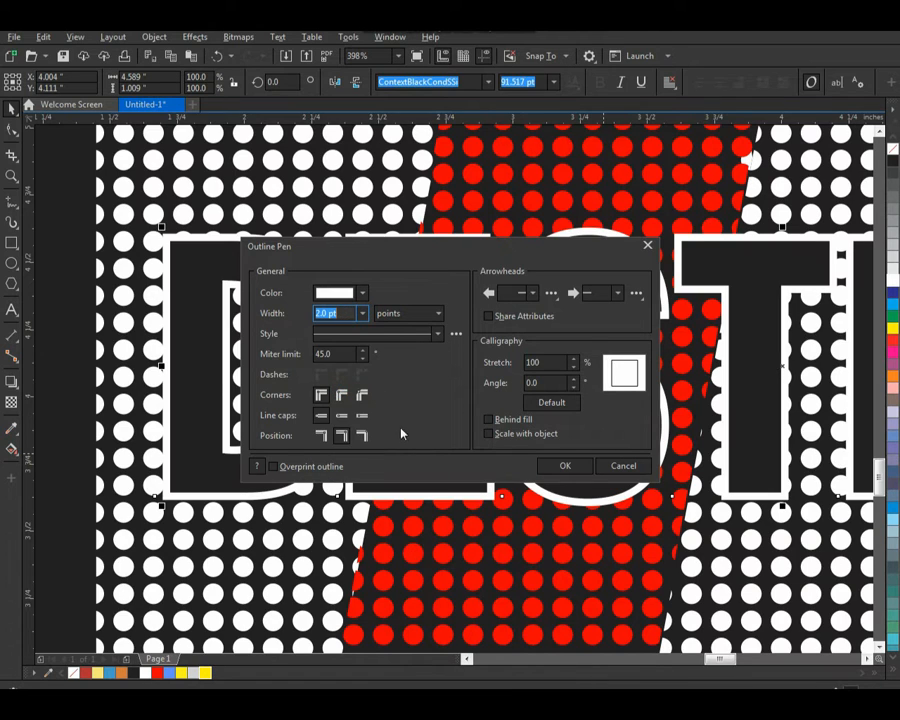
click(488, 420)
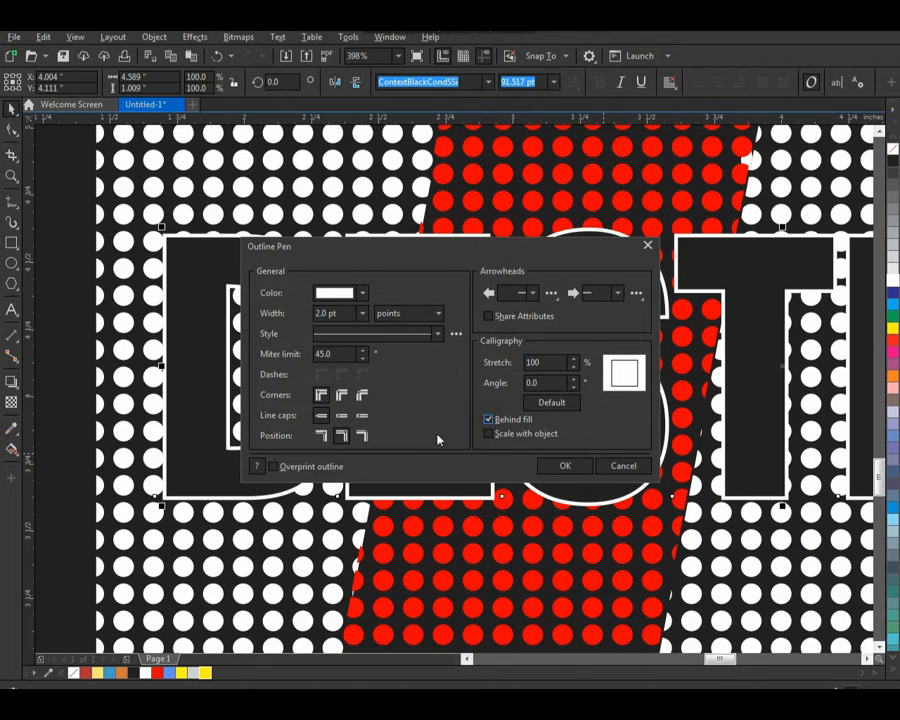
click(338, 395)
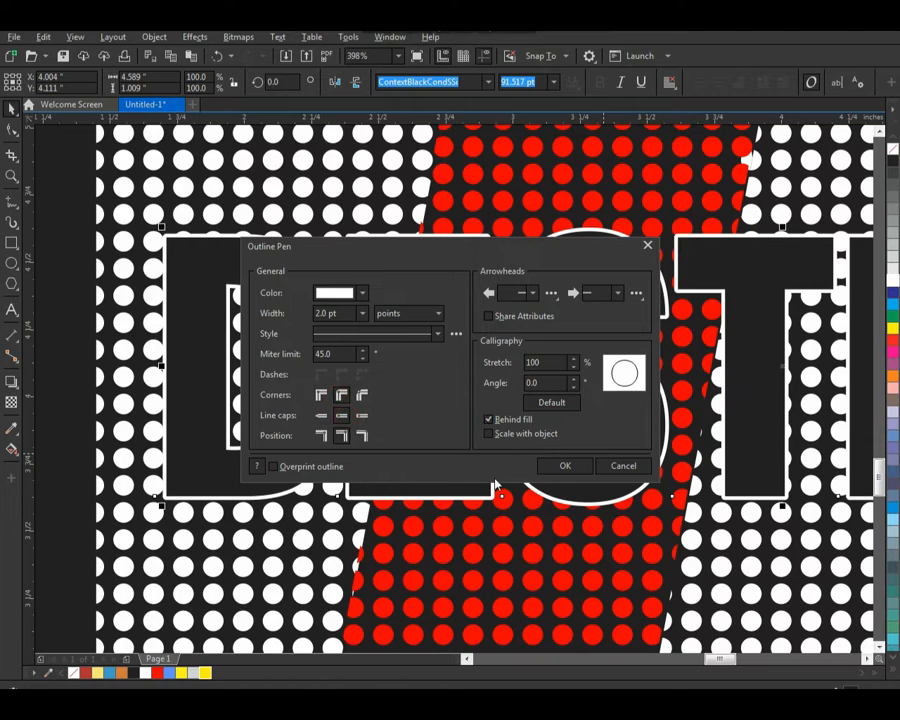
click(562, 466)
Step: Widen the letter spacing of DESTROY to about 7.7 inches so one letter sits on each dot section
scroll(376, 448, down, 3)
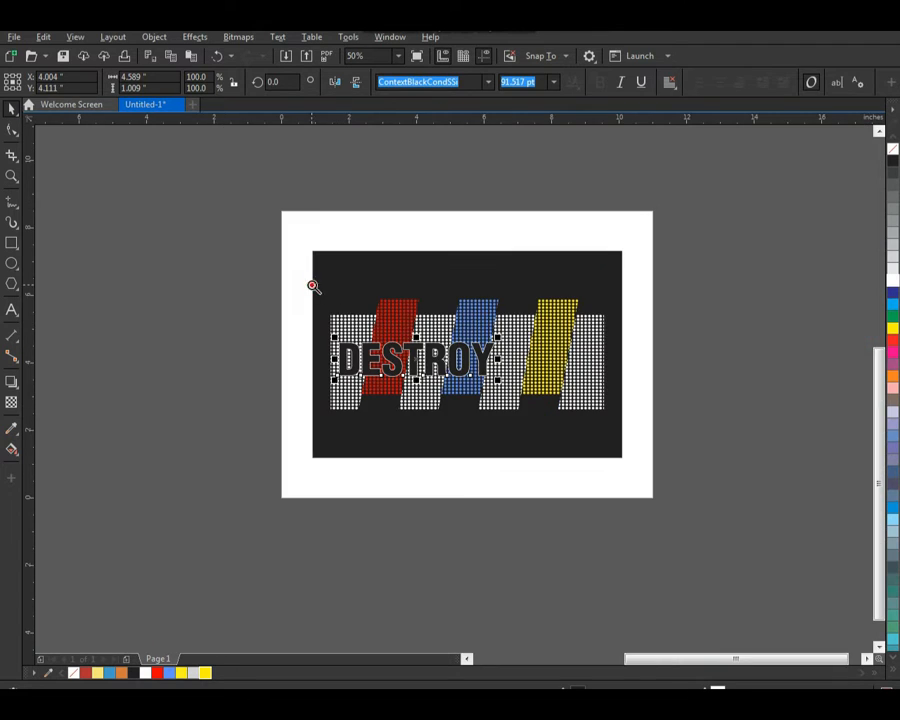
drag(312, 286, 650, 484)
key(F10)
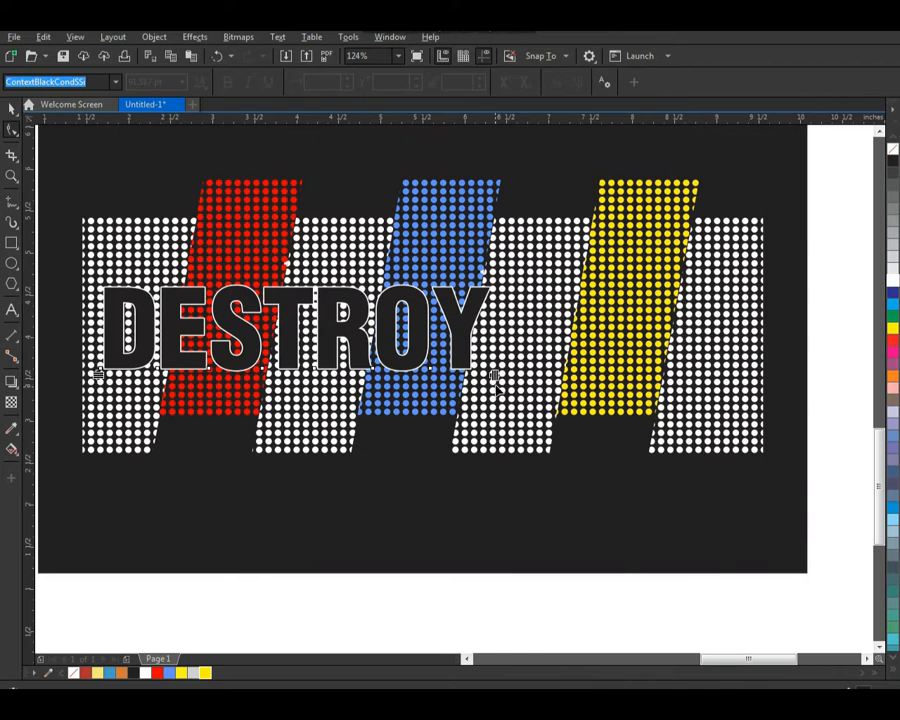
drag(494, 374, 750, 412)
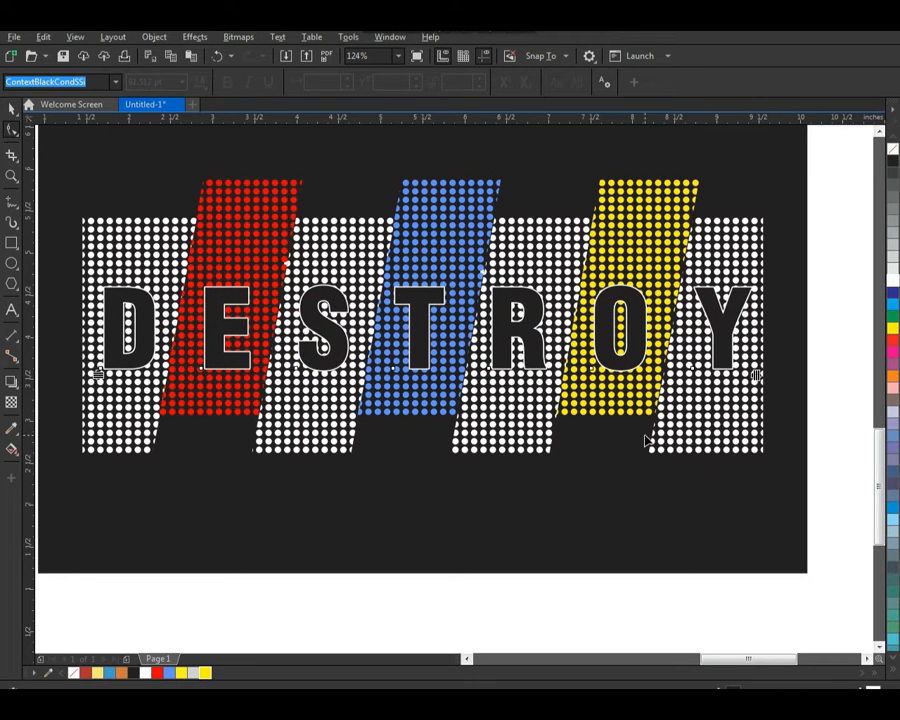
key(space)
scroll(525, 428, down, 1)
drag(708, 354, 557, 245)
key(F2)
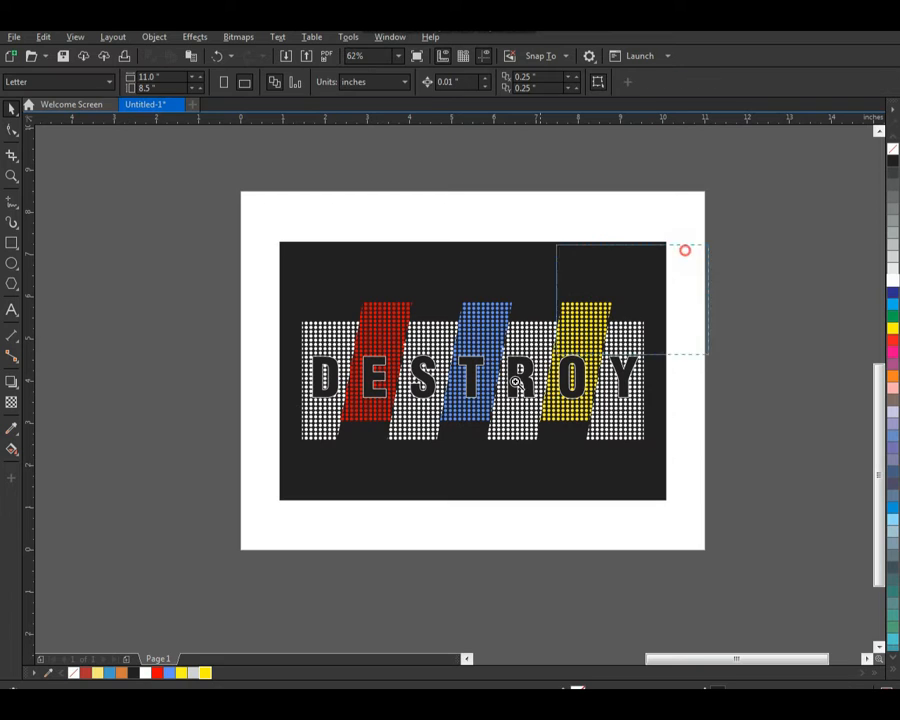
drag(515, 381, 247, 538)
click(552, 382)
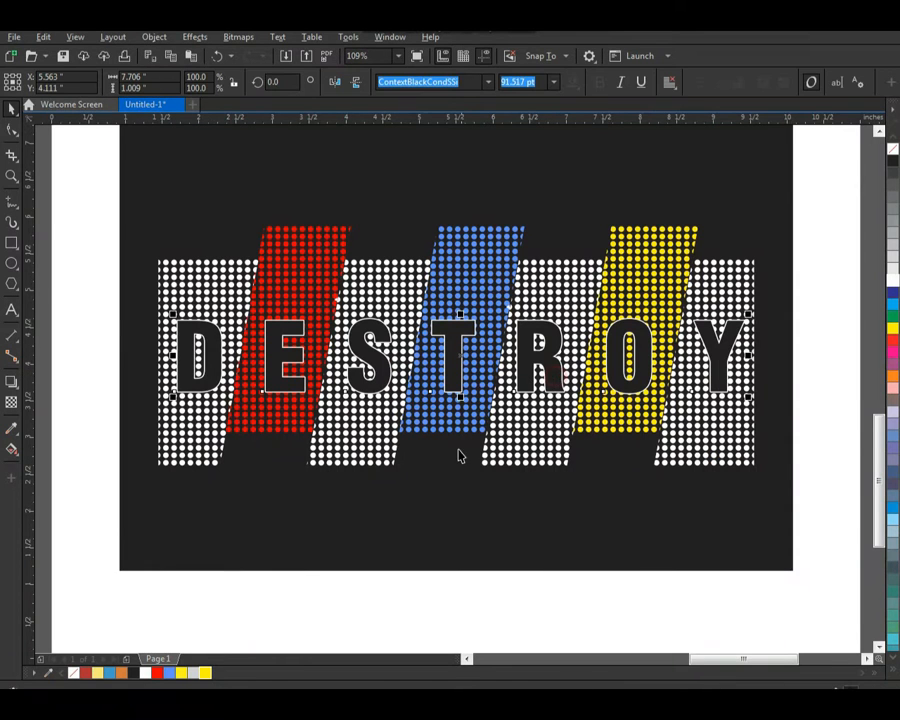
Step: Add the text "EMOTIONS" above the black rectangle and set its font to ContextBlackSSi
scroll(458, 453, down, 1)
key(F2)
drag(271, 237, 668, 554)
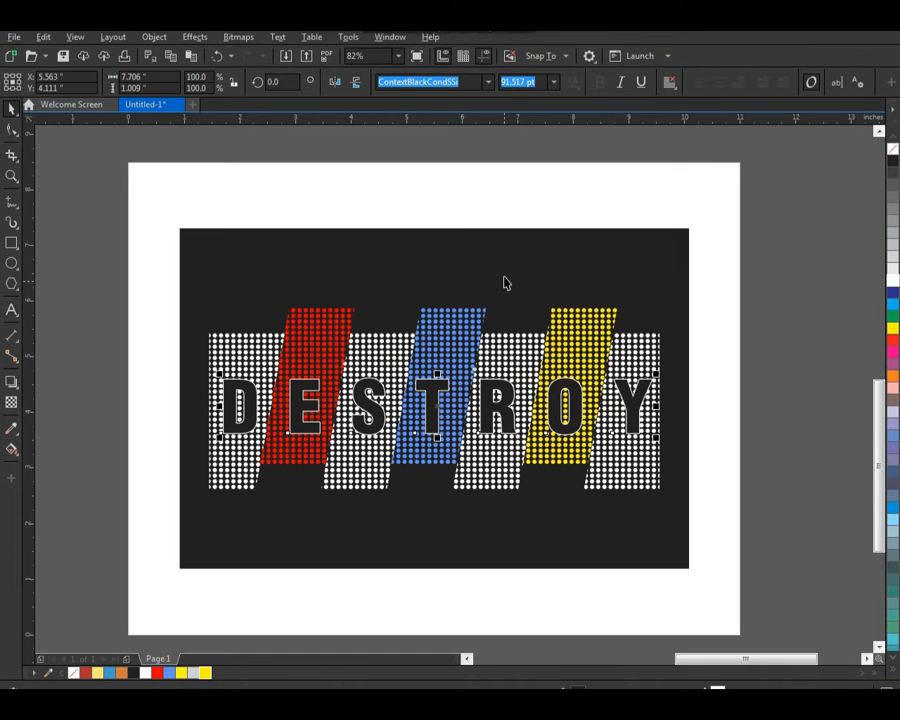
key(F8)
click(389, 196)
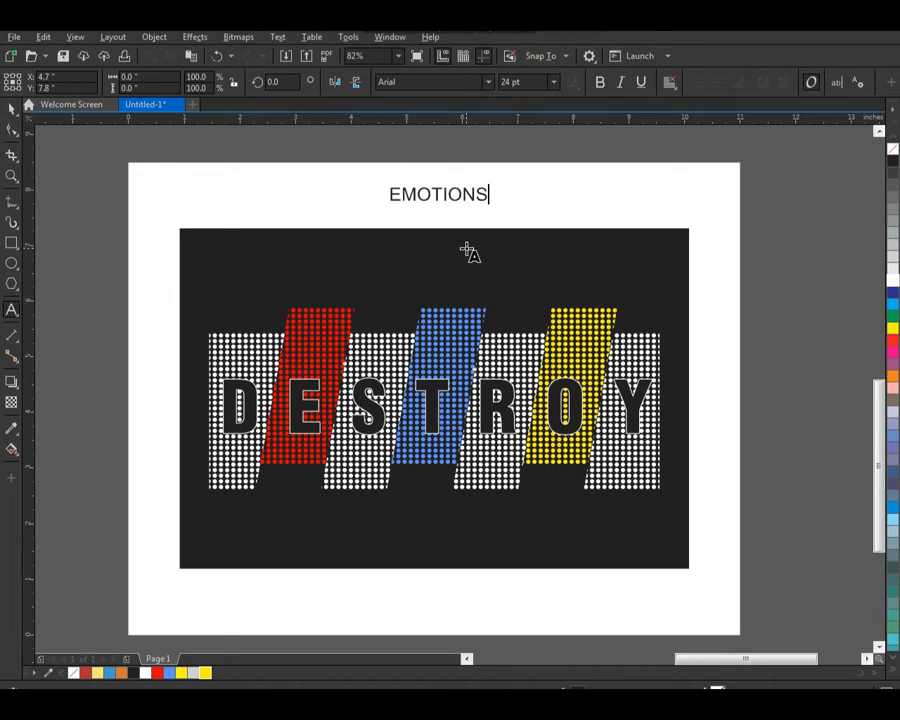
key(ctrl+space)
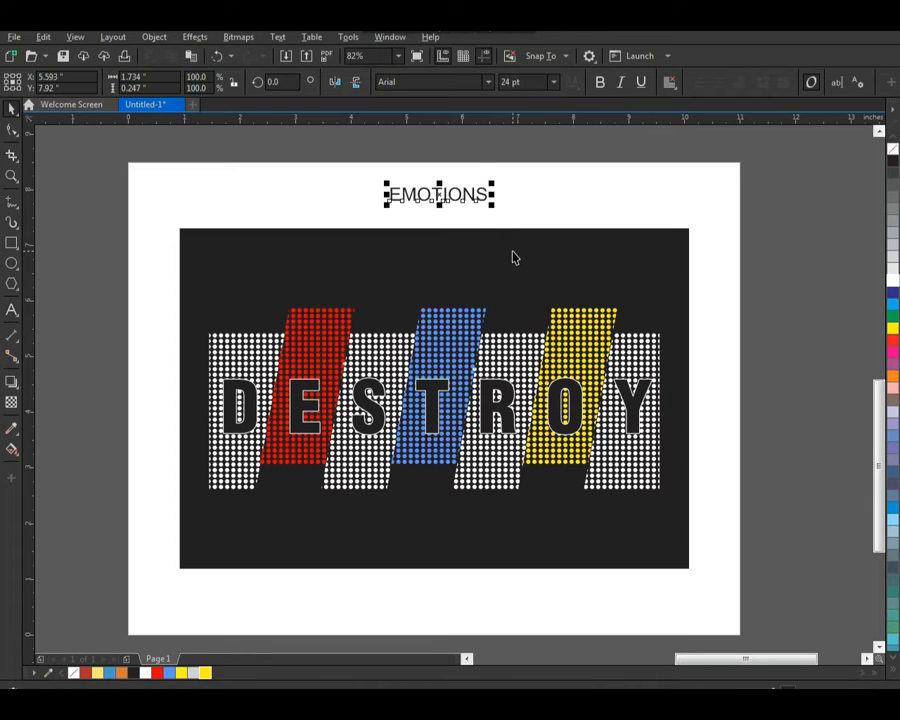
click(488, 82)
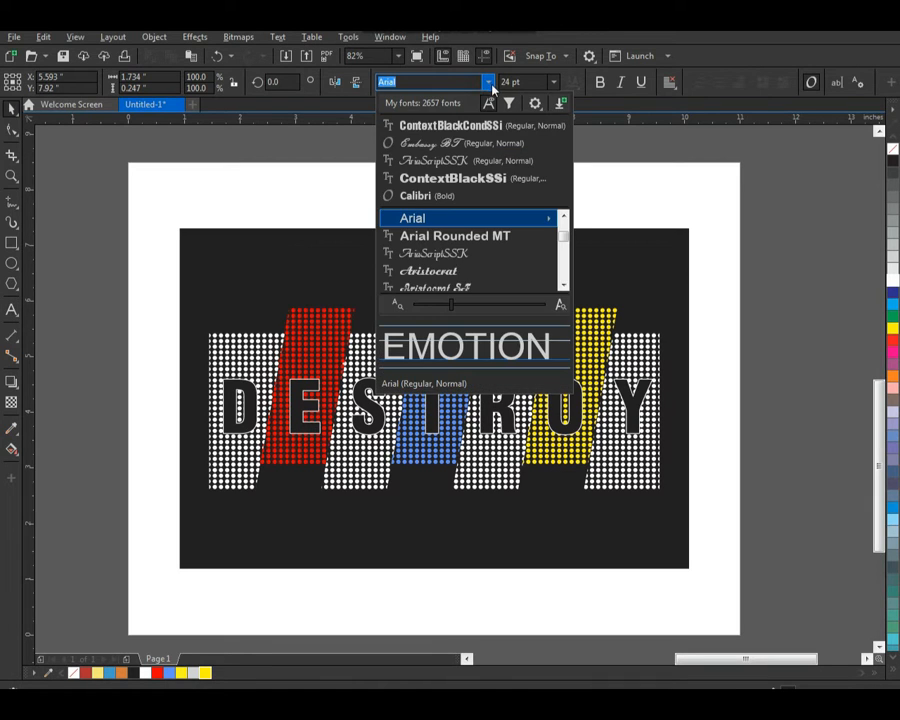
click(452, 178)
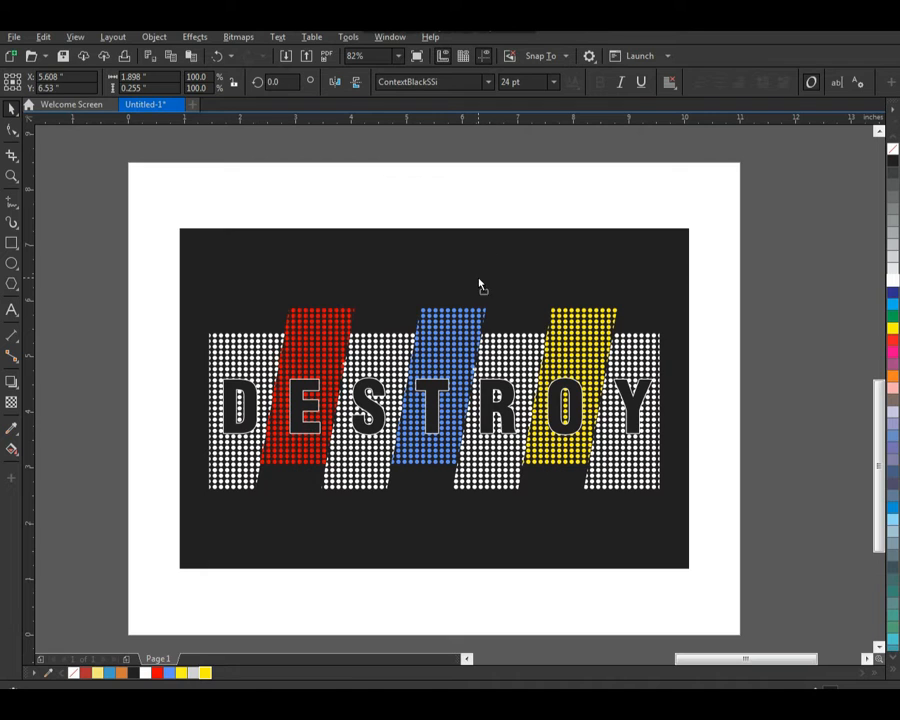
Step: Place EMOTIONS in white above the dot sections, centre it horizontally on the black rectangle, and enlarge it
drag(478, 279, 477, 280)
click(893, 281)
click(566, 198)
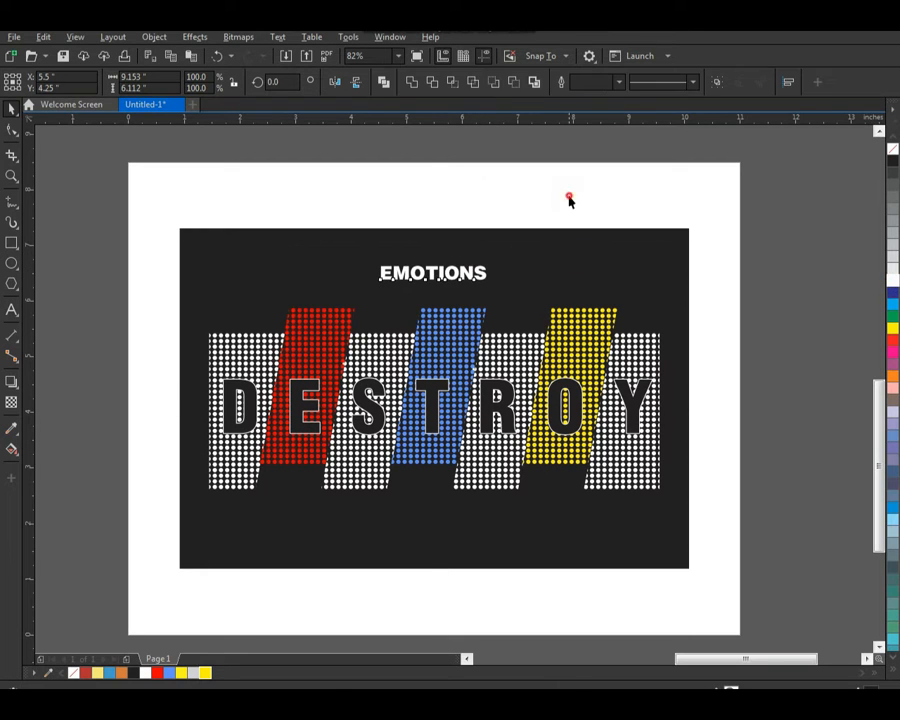
click(495, 287)
drag(495, 287, 545, 300)
click(564, 198)
Step: Draw a yellow-outlined square about 0.394 inches wide beside the E of EMOTIONS and convert it to curves
mouse_move(625, 203)
mouse_down()
mouse_move(217, 346)
mouse_move(229, 386)
mouse_up()
click(12, 244)
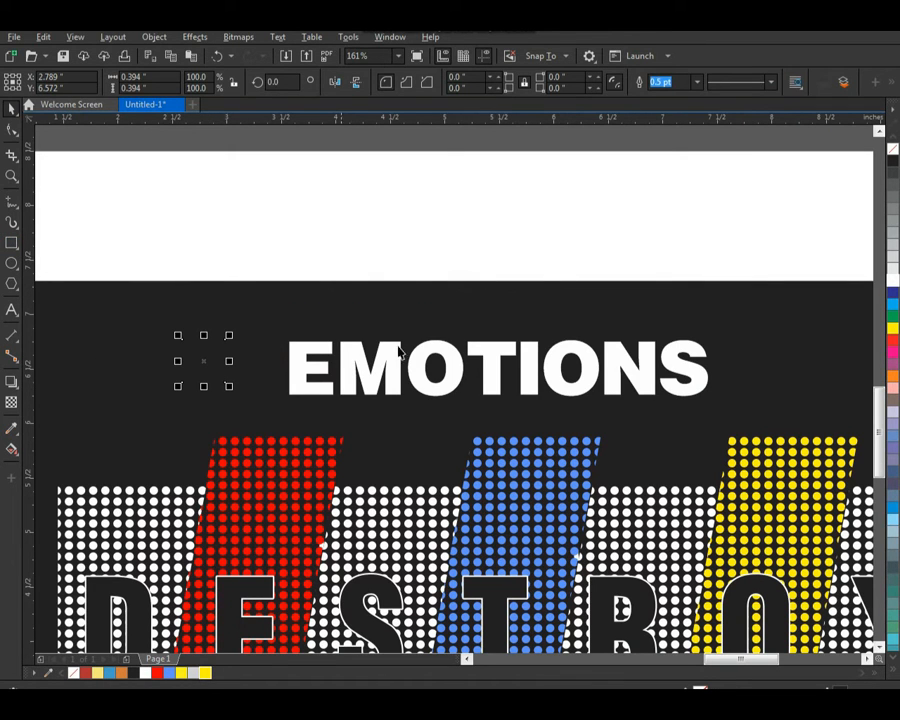
right_click(892, 331)
key(F2)
drag(303, 305, 181, 423)
key(ctrl+q)
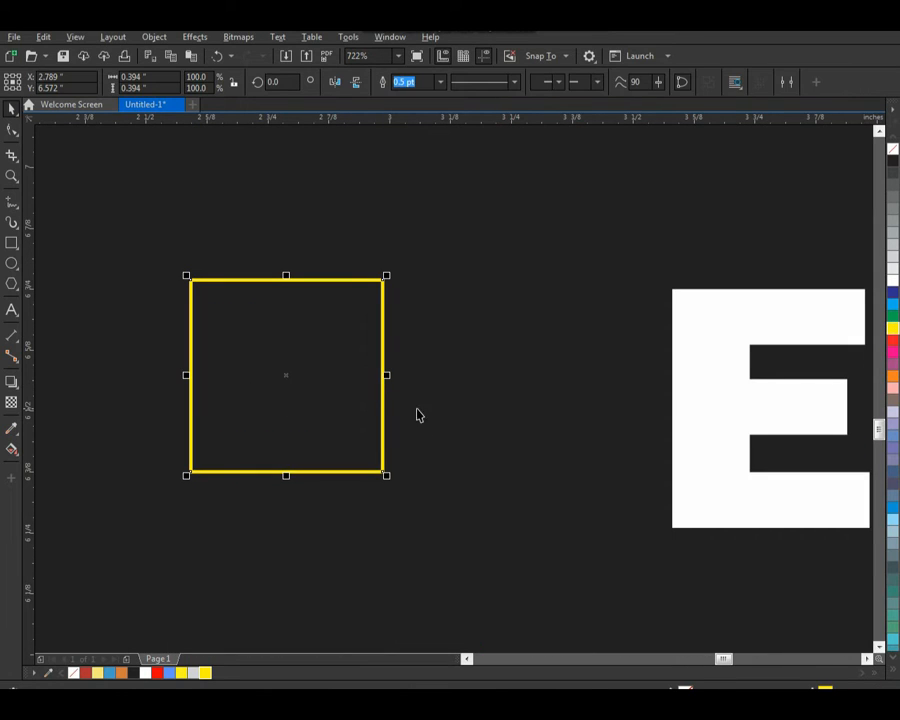
Step: Delete the square's lower-right corner node to form a triangle, and rotate it 225 degrees to point towards EMOTIONS
key(F10)
drag(440, 444, 366, 494)
key(Delete)
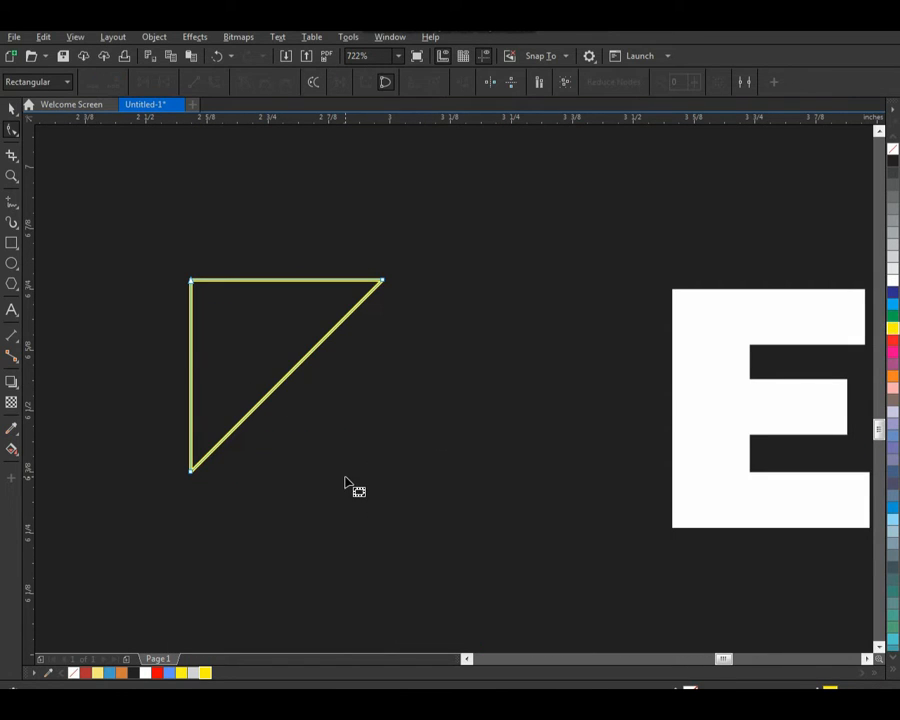
key(space)
click(297, 322)
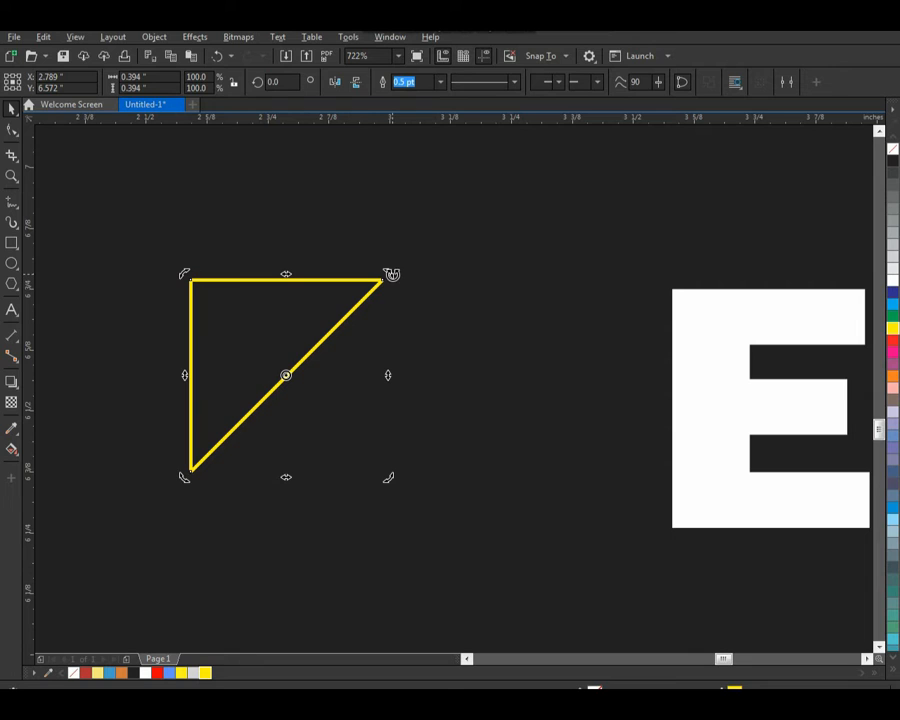
drag(392, 274, 286, 515)
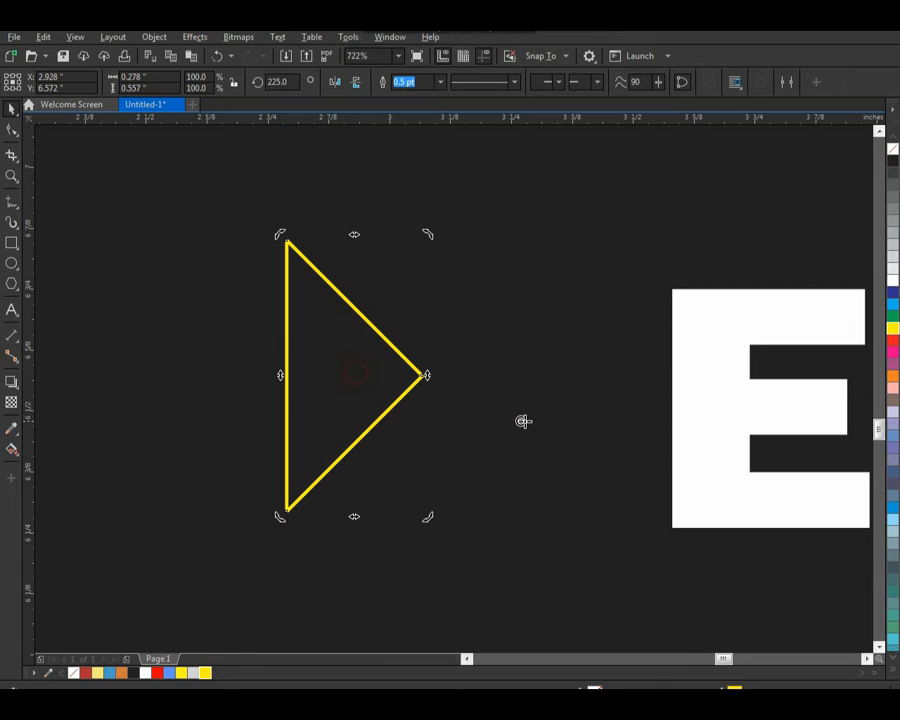
Step: Move the triangle close to the E of EMOTIONS and align it to the text's vertical centre
click(426, 305)
drag(348, 354, 512, 393)
shift+click(722, 379)
key(e)
scroll(464, 256, down, 3)
click(502, 177)
Step: Shrink the triangle to about 0.386 inches high, fill it with yellow and remove its outline
key(F2)
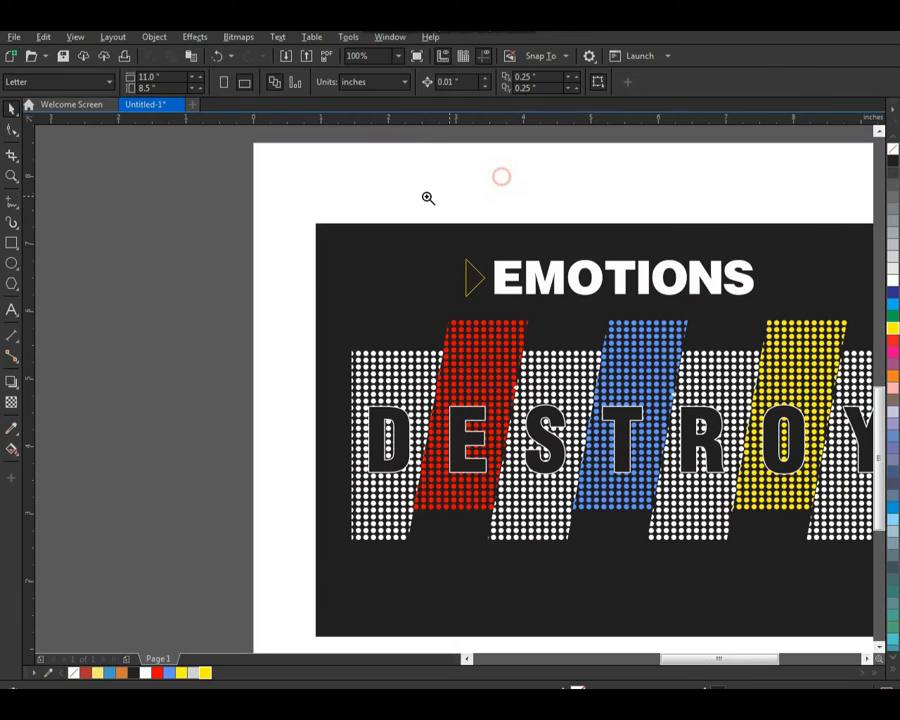
drag(394, 194, 764, 397)
click(208, 335)
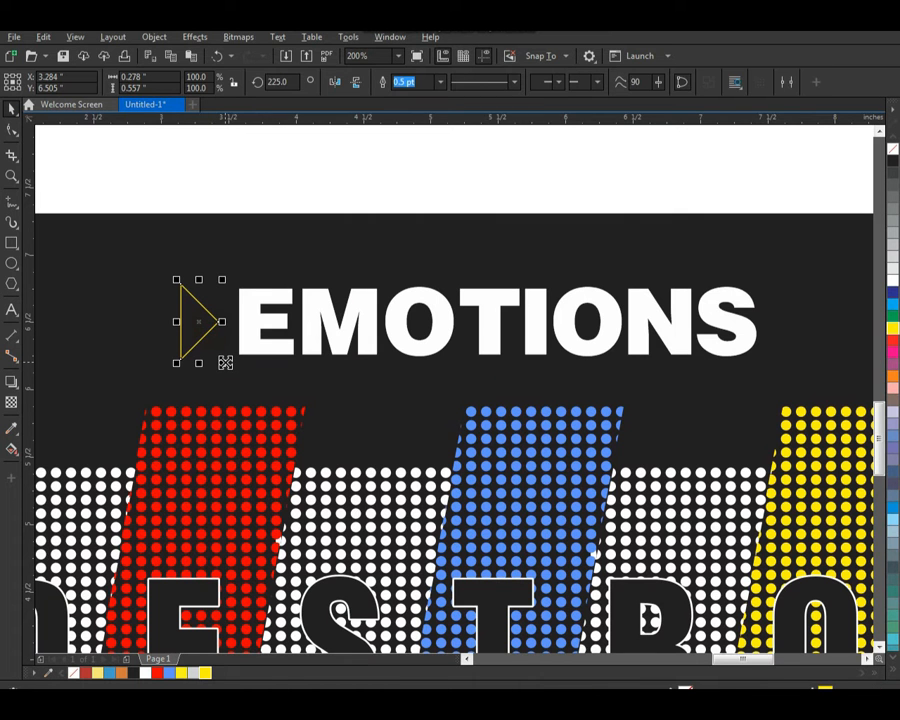
drag(224, 362, 217, 352)
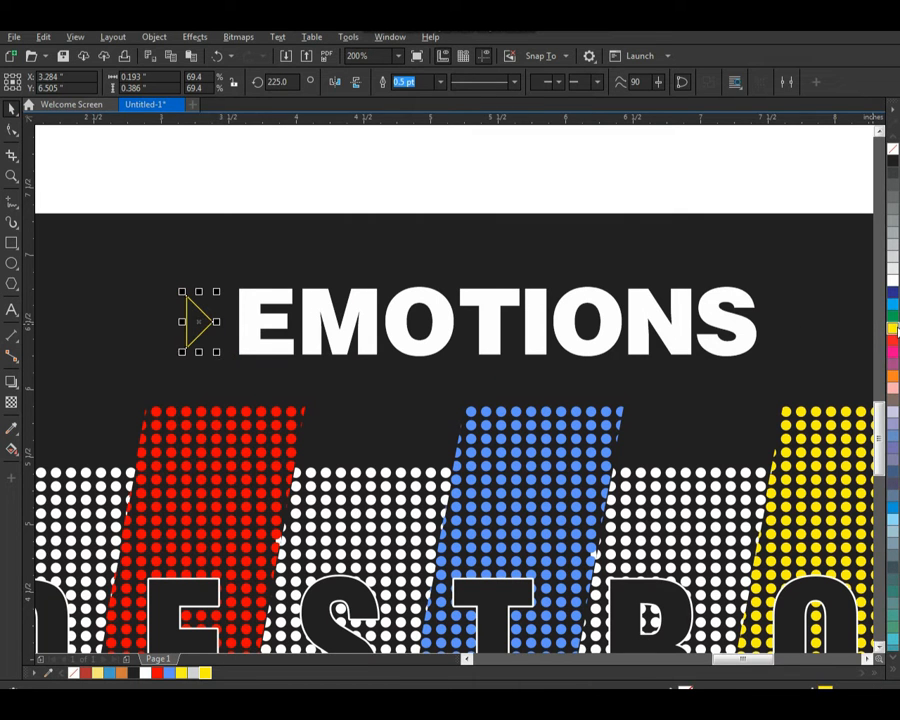
click(893, 328)
right_click(893, 149)
key(Escape)
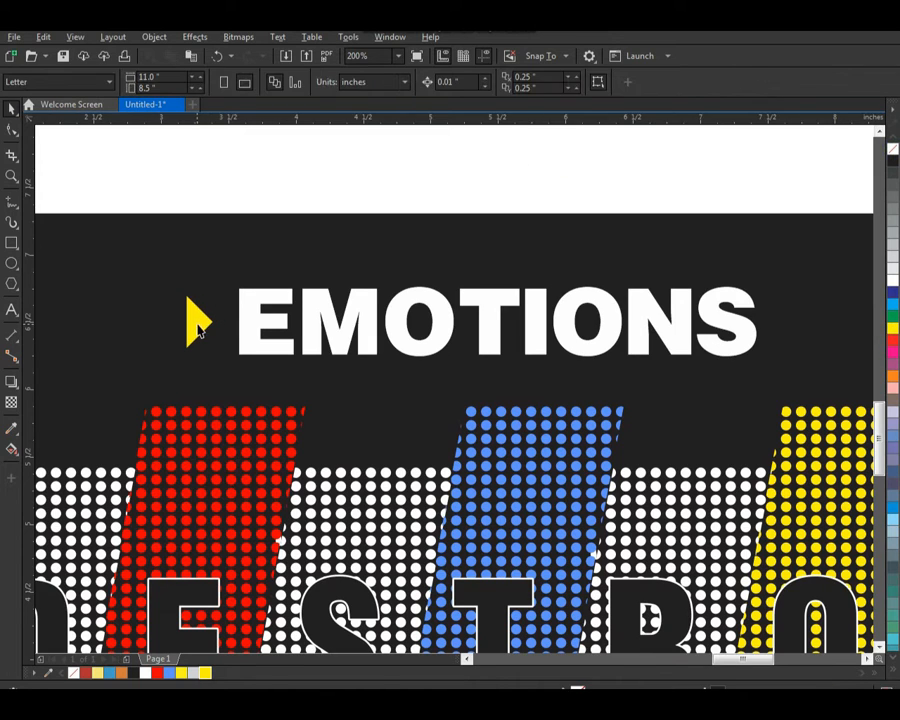
Step: Place a mirrored copy of the yellow triangle after the final S, group both triangles and centre them horizontally on EMOTIONS
click(194, 321)
right_click(243, 328)
drag(181, 321, 241, 328)
drag(231, 323, 792, 389)
shift+click(205, 318)
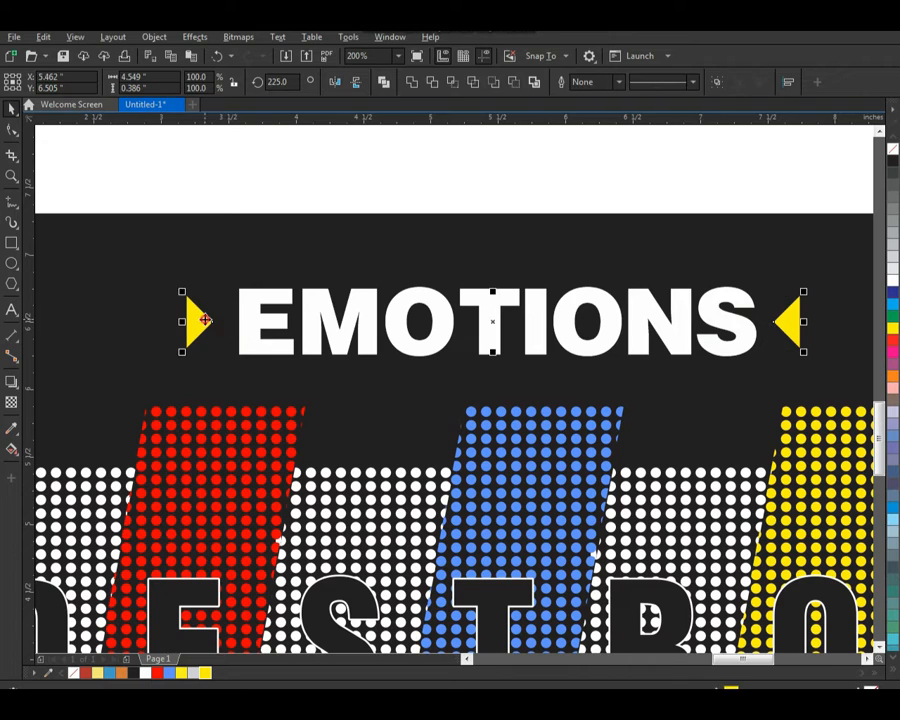
key(ctrl+g)
shift+click(263, 350)
key(c)
click(493, 191)
Step: Copy the EMOTIONS text straight down below the dot panels and change the copy's wording to "Everything"
scroll(376, 272, down, 2)
key(F2)
drag(241, 215, 636, 538)
drag(462, 242, 480, 490)
right_click(476, 484)
double_click(480, 490)
key(ctrl+a)
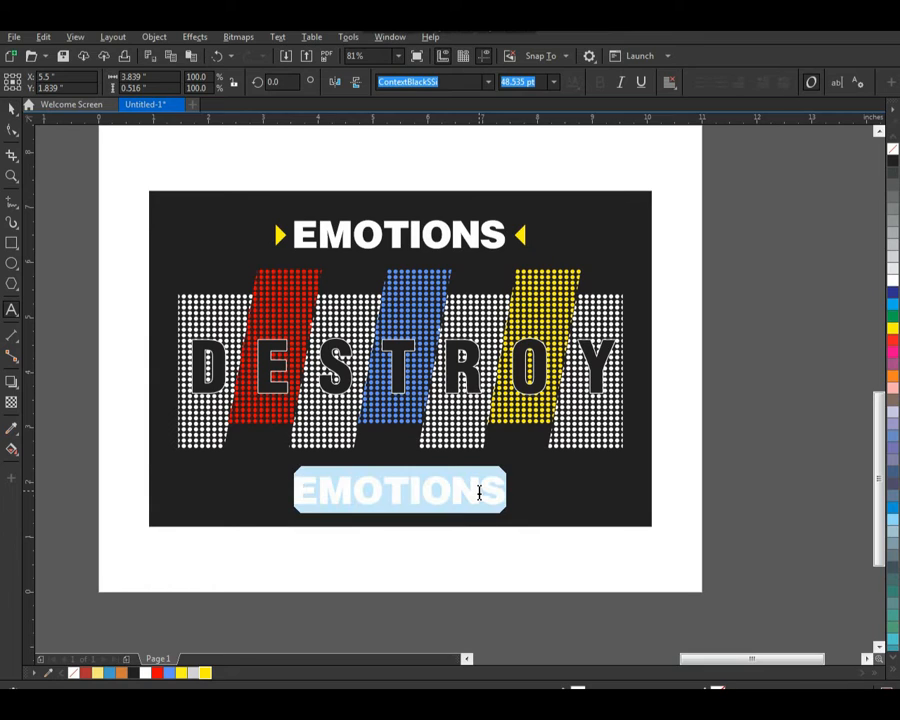
text(E)
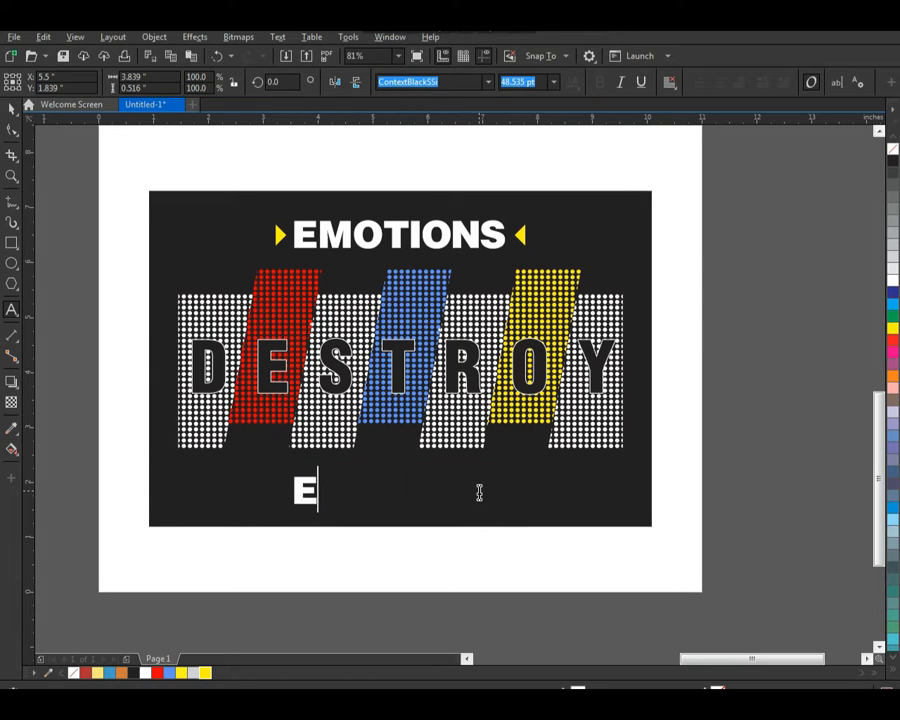
text(verything)
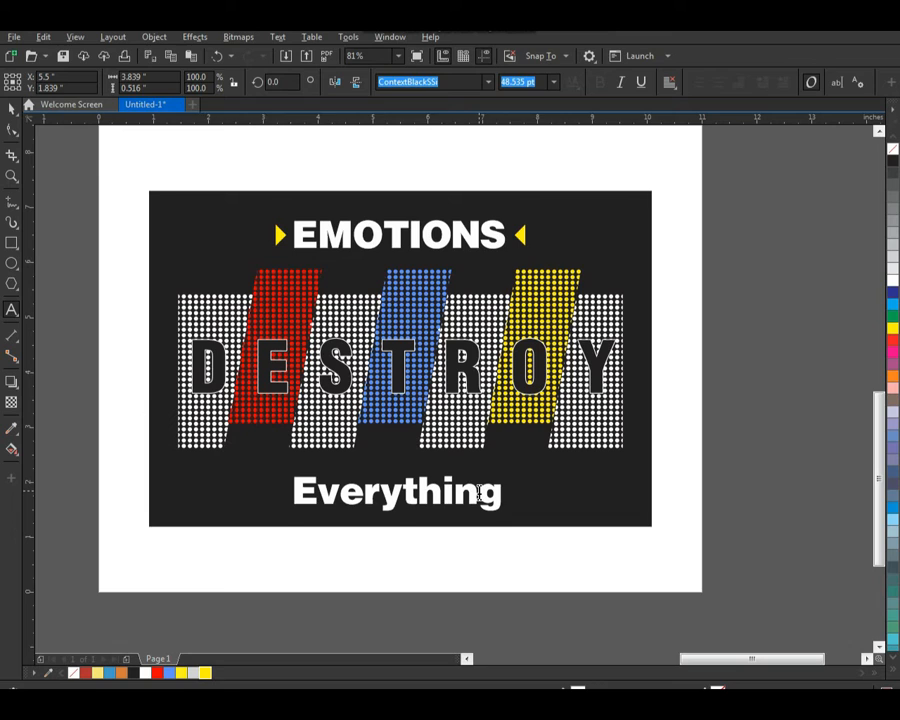
key(ctrl+space)
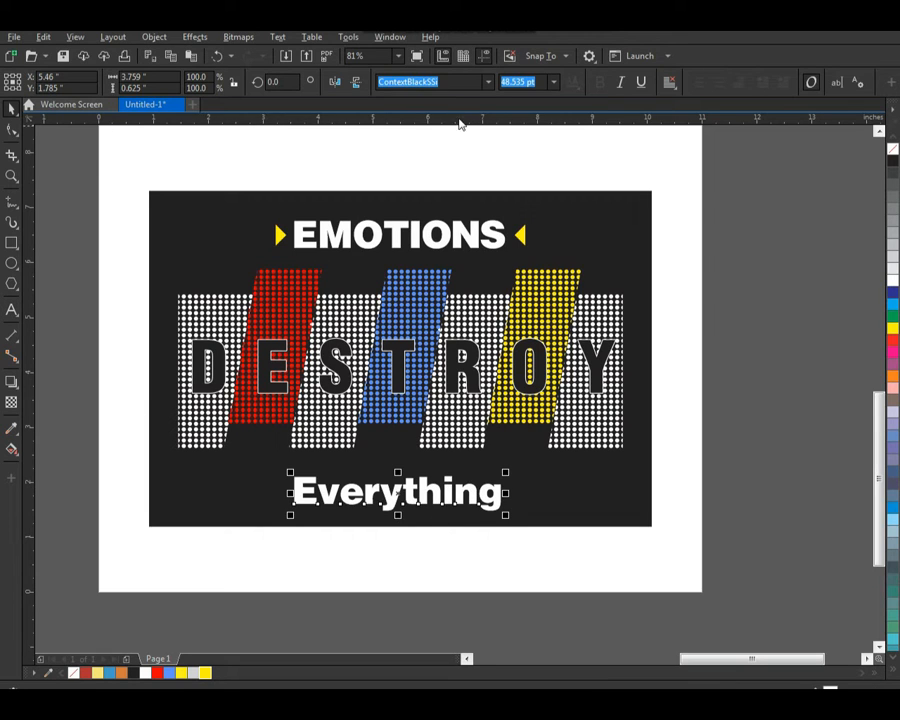
Step: Set the font of Everything to Embassy BT and shift its letter E closer to the v
click(489, 82)
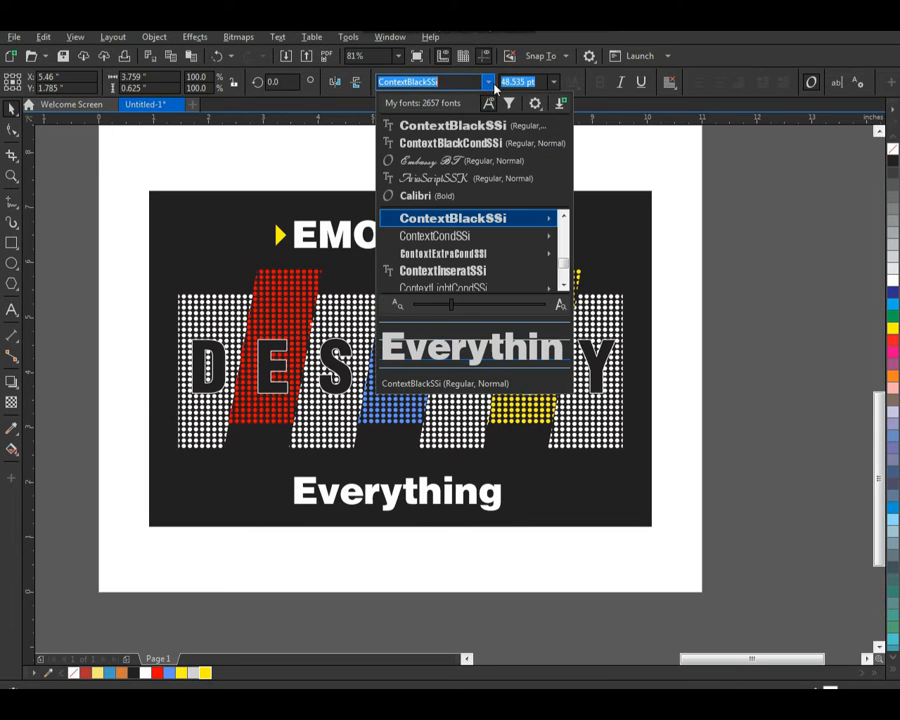
click(468, 159)
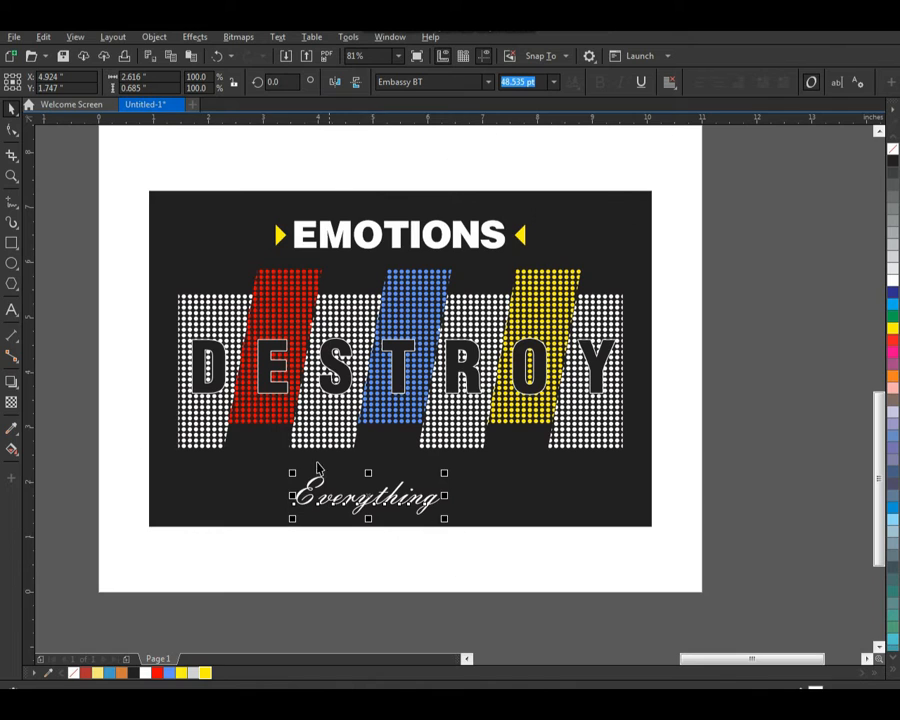
key(z)
drag(232, 434, 474, 538)
drag(418, 324, 193, 512)
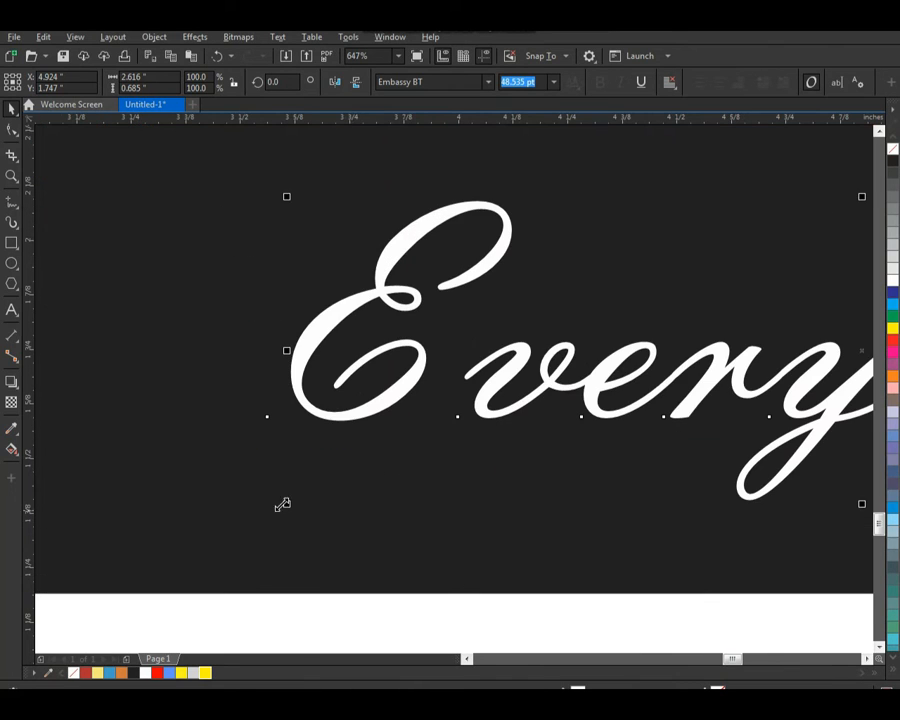
key(F10)
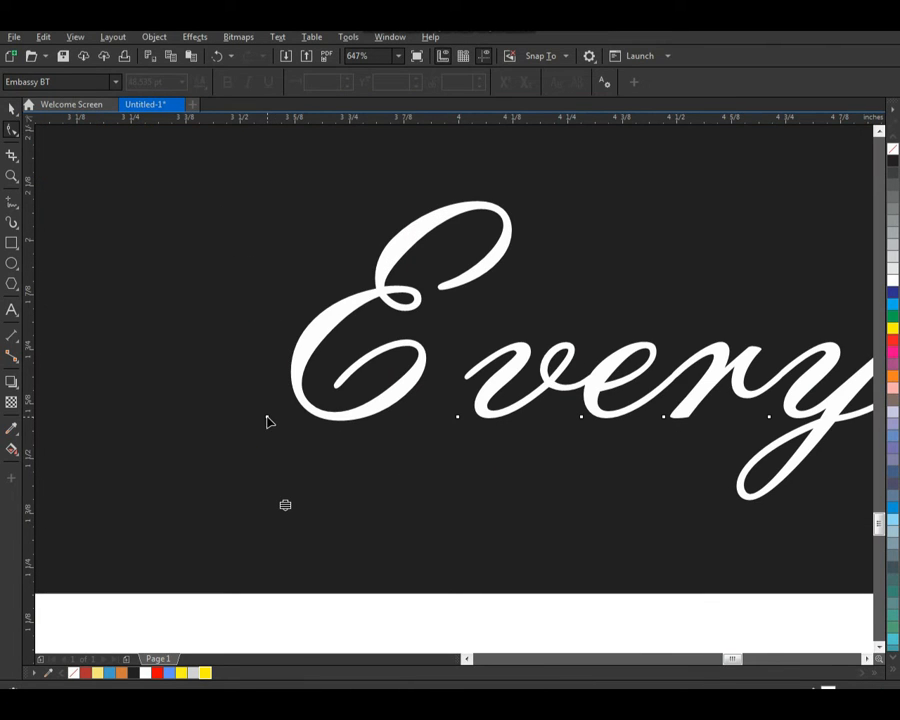
drag(267, 417, 306, 418)
key(space)
Step: Enlarge the Everything text to about 104.6 pt so it overlaps the lower edge of the dot panels
scroll(307, 419, down, 3)
drag(201, 236, 692, 533)
scroll(434, 445, down, 2)
key(F2)
drag(261, 518, 712, 316)
key(F10)
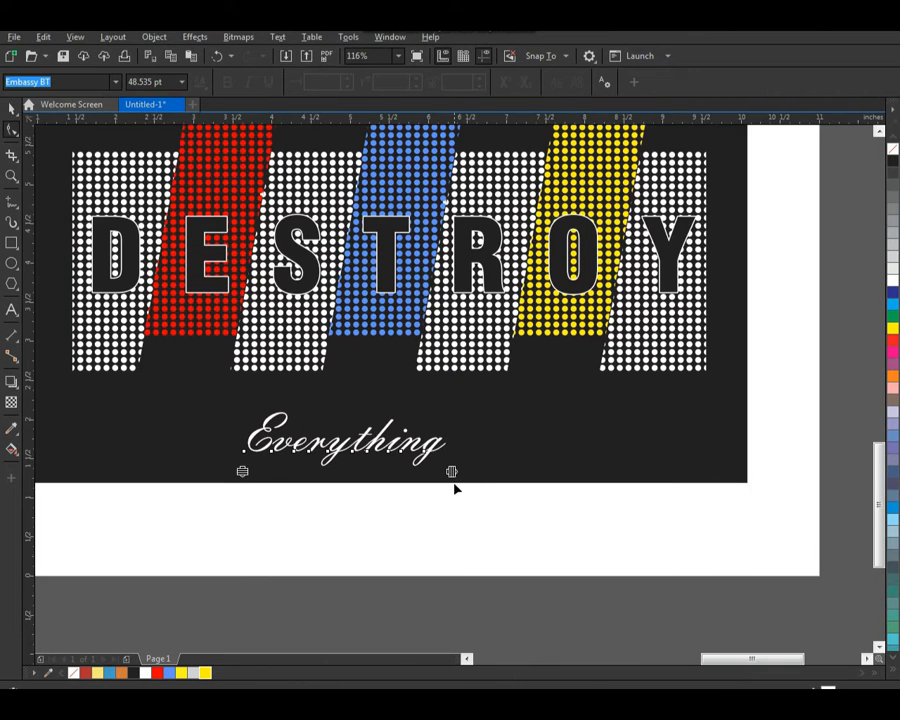
key(space)
drag(453, 474, 582, 400)
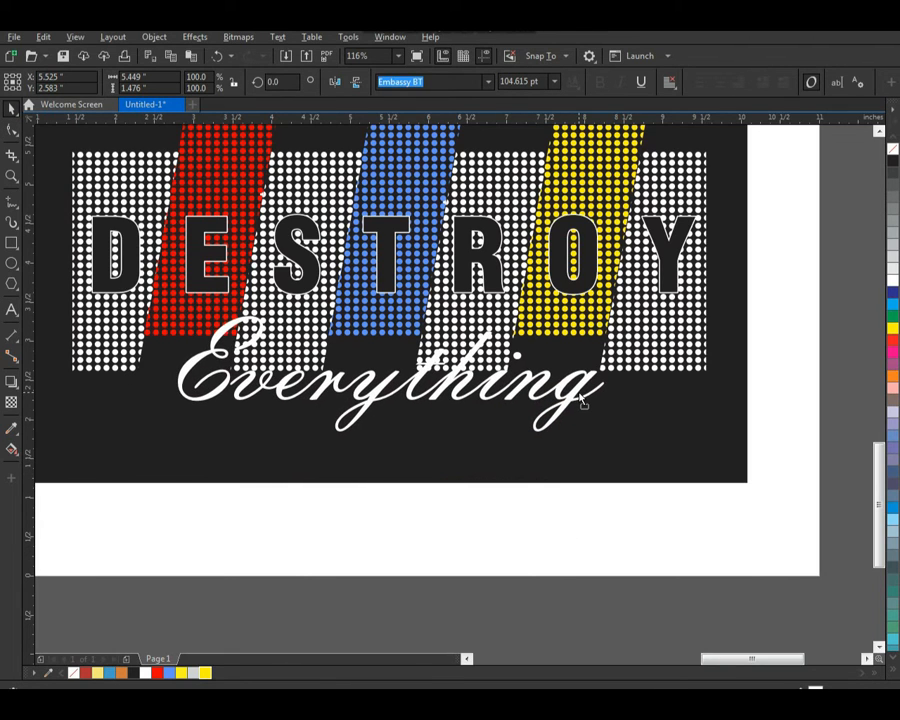
click(558, 545)
Step: Give the Everything text a black 2.0 pt outline with round corners and round line caps, placed behind the fill
key(F2)
drag(121, 272, 682, 530)
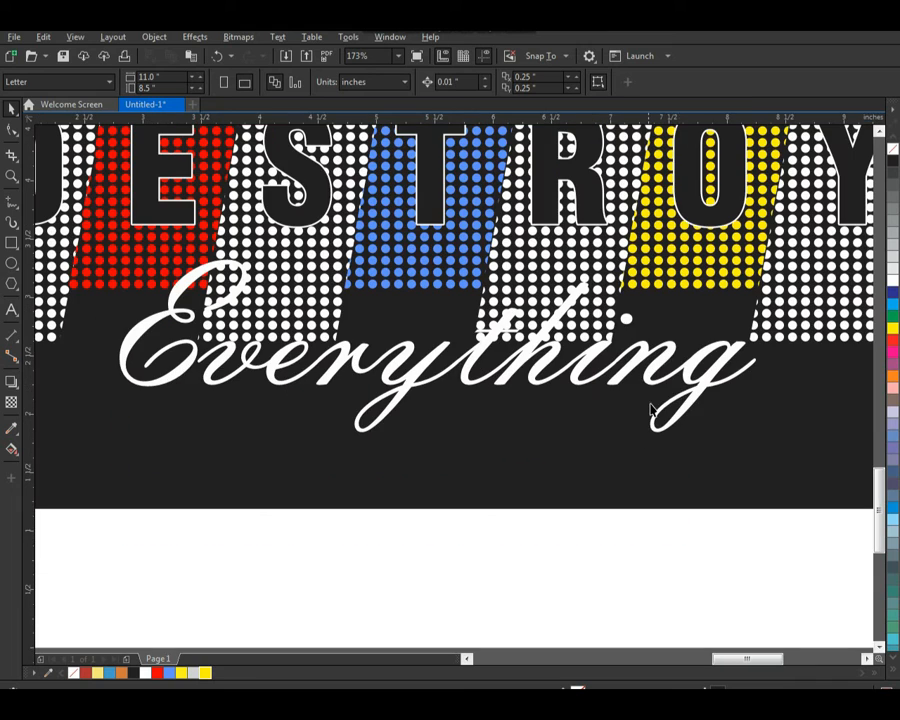
click(688, 383)
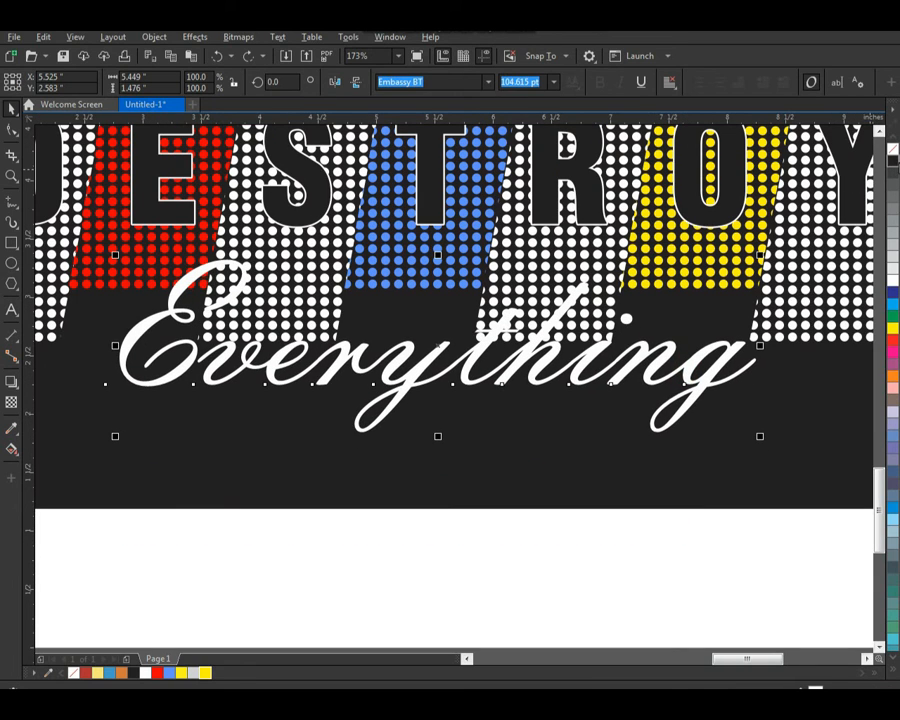
key(F2)
drag(472, 360, 760, 440)
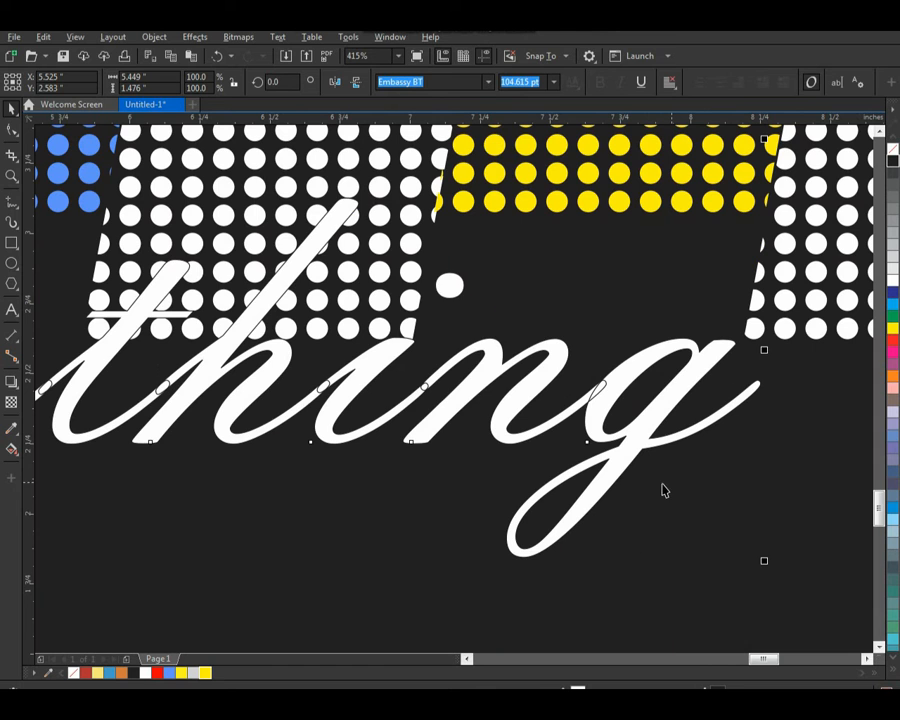
key(F12)
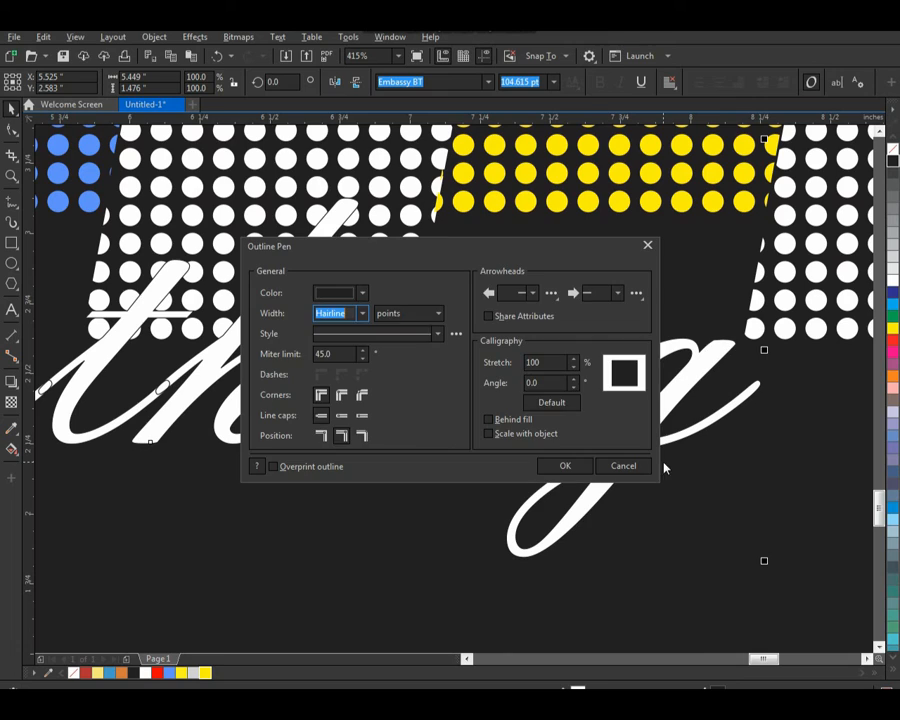
click(361, 314)
click(343, 393)
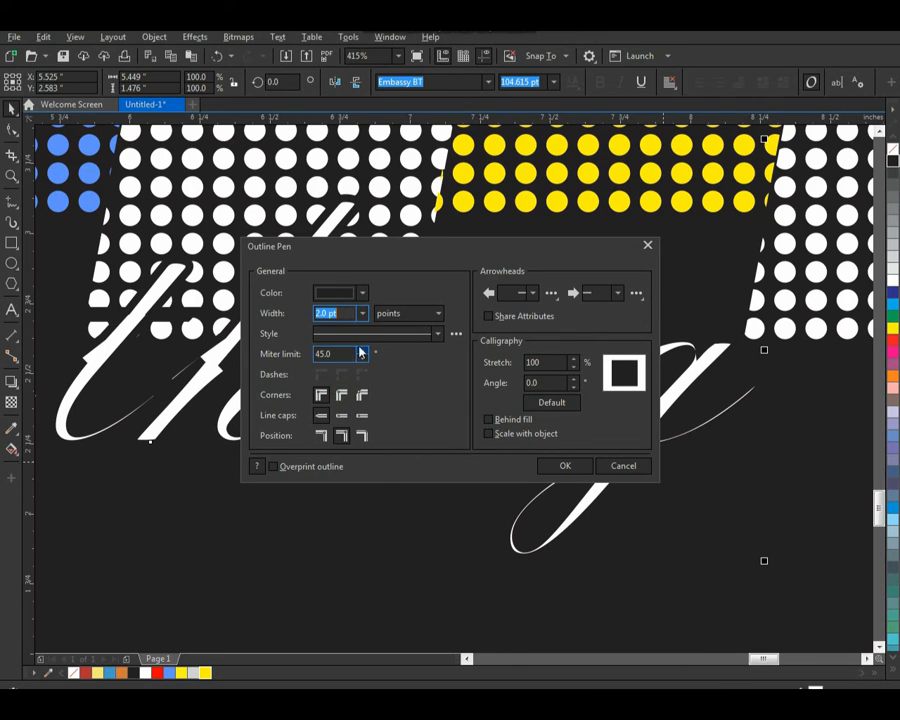
click(341, 396)
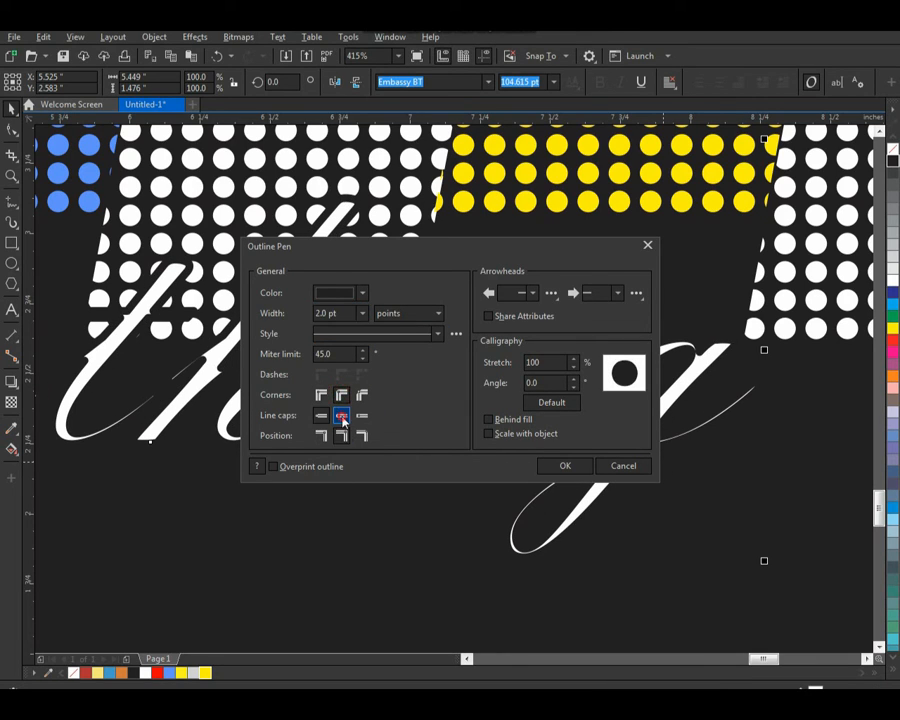
click(342, 416)
click(489, 421)
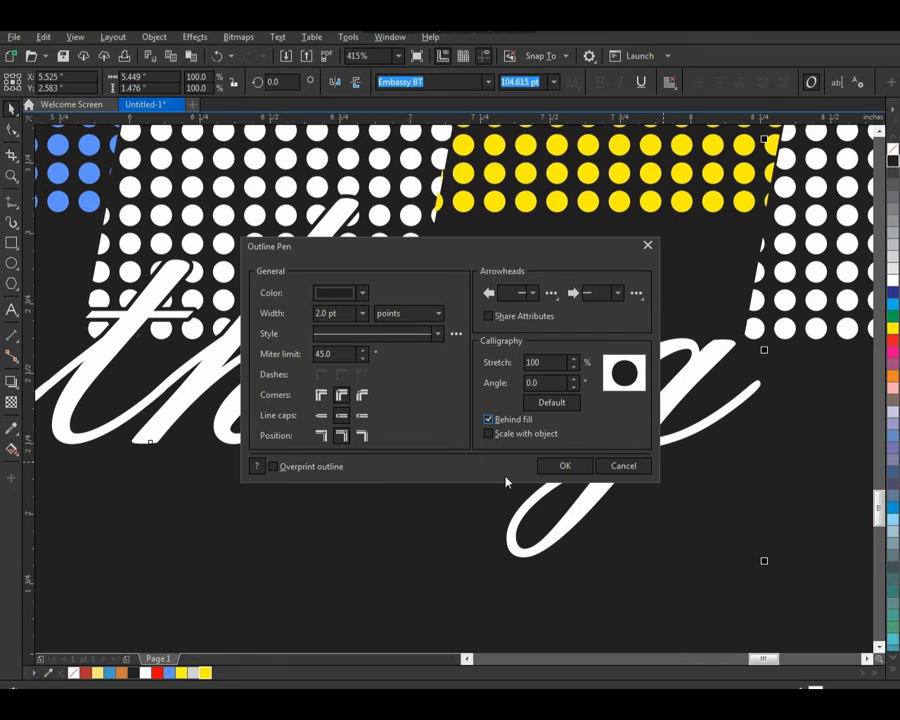
click(563, 466)
Step: Examine the complete design on the page
scroll(502, 486, down, 4)
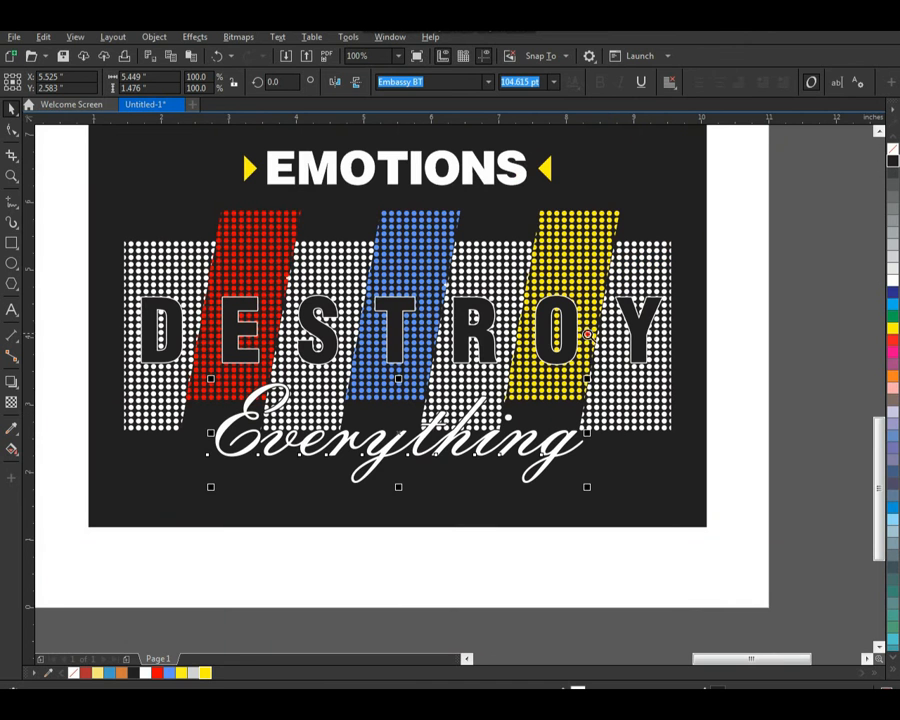
scroll(416, 518, up, 2)
scroll(416, 518, down, 3)
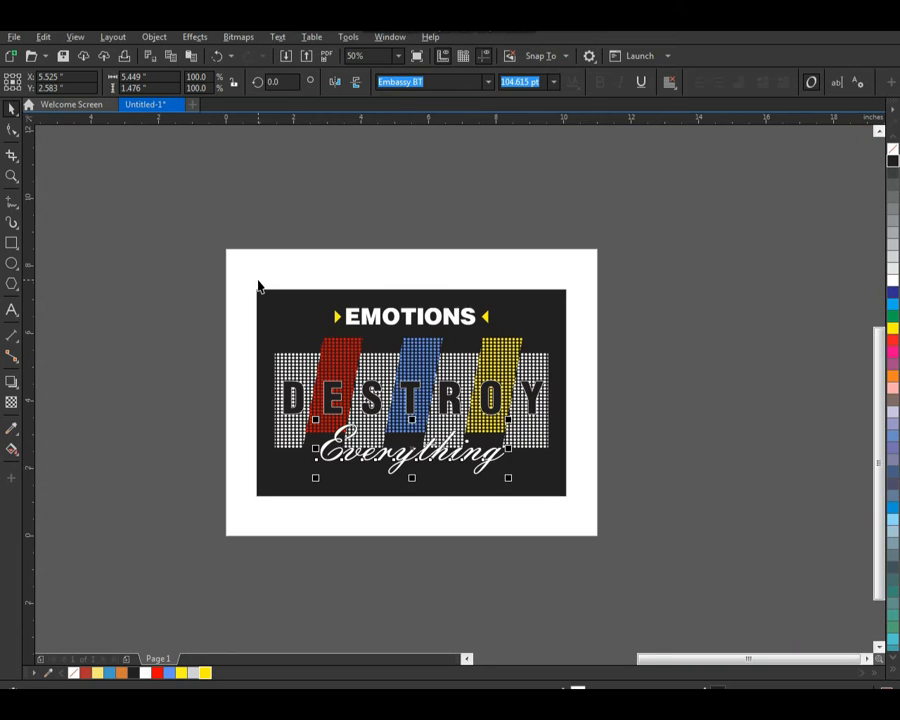
drag(237, 261, 592, 514)
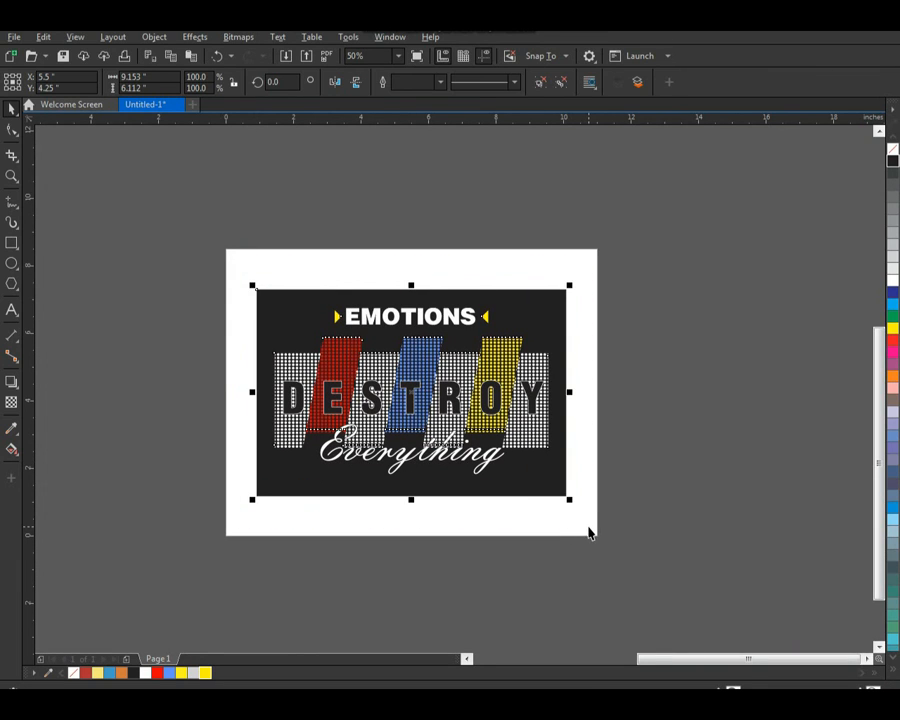
click(631, 488)
key(F2)
drag(235, 263, 620, 540)
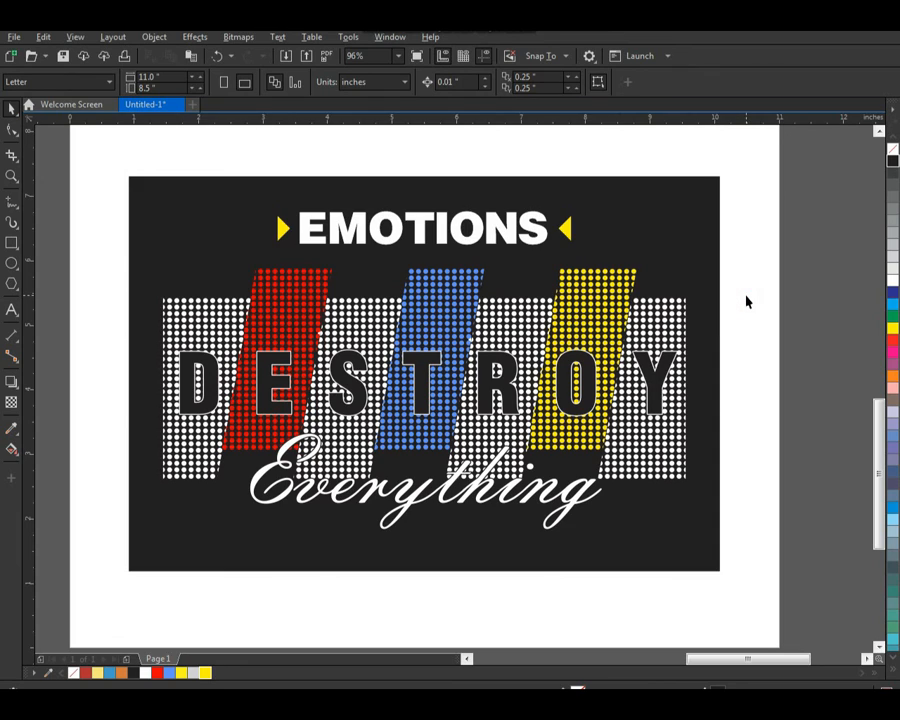